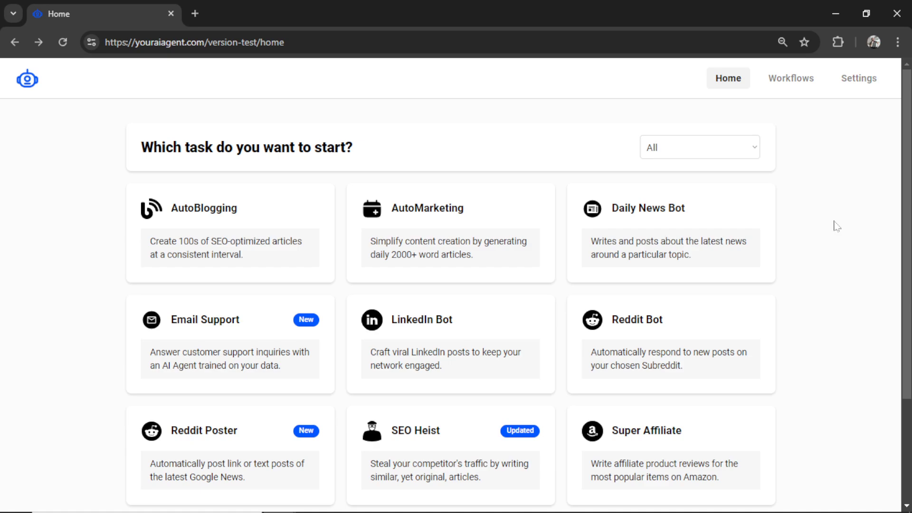
Step: Scroll down through the Reddit feed
scroll(279, 342, "down", 3)
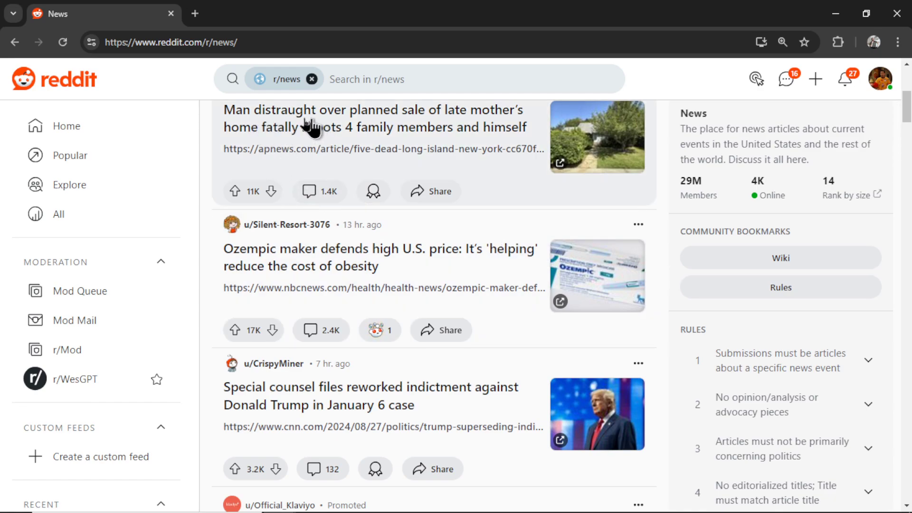
scroll(533, 204, "down", 1)
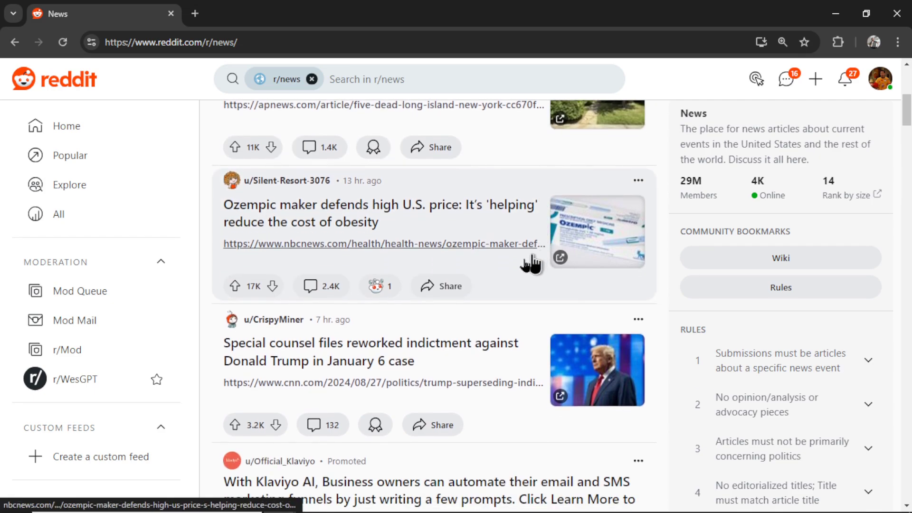
scroll(519, 279, "down", 2)
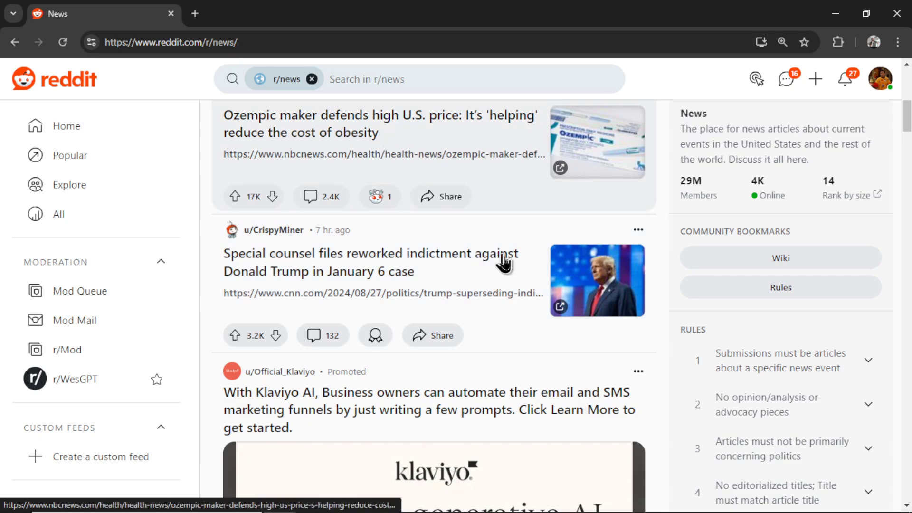
scroll(546, 310, "down", 10)
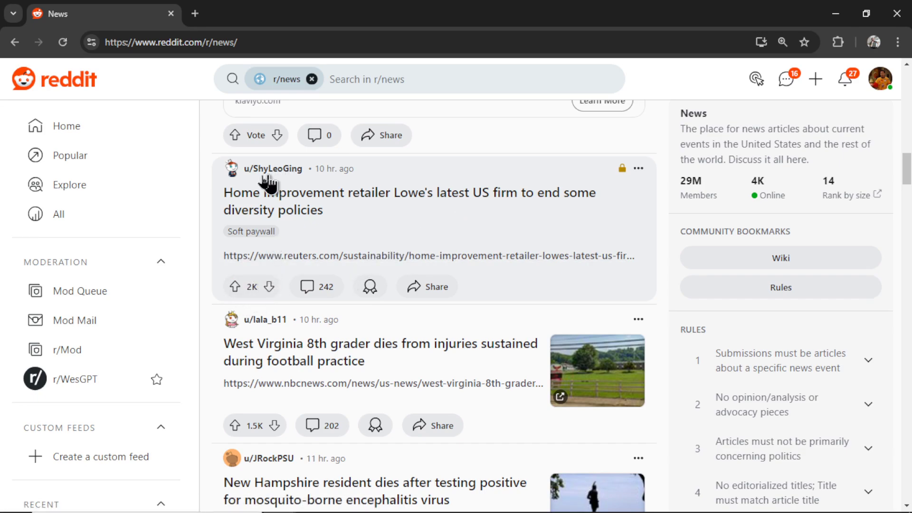
Step: In the Benefits of Reddit Bots chat, highlight the Time Efficiency and Increased Engagement points
mouse_move(274, 171)
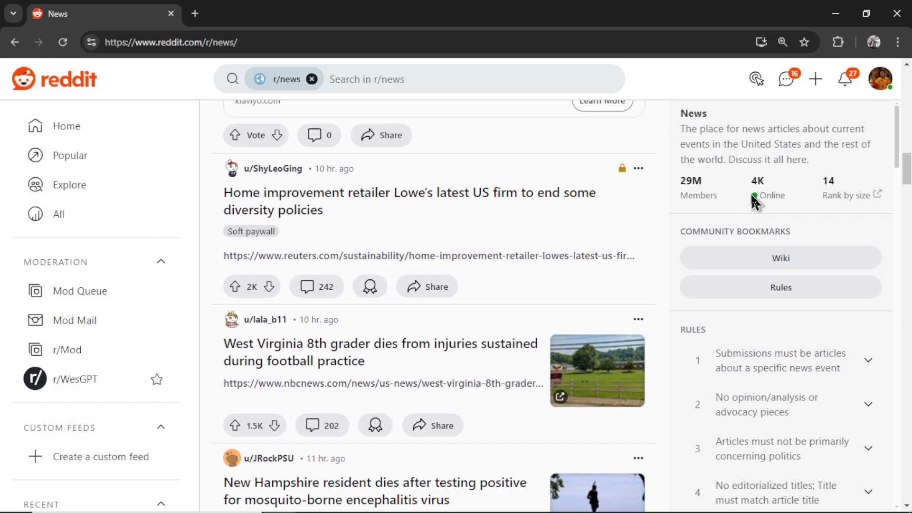
key("alt+Tab")
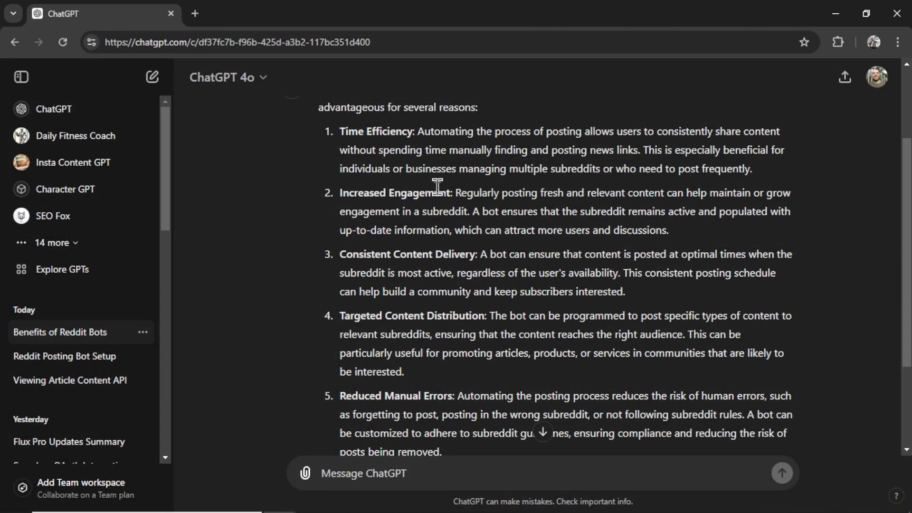
left_click_drag(338, 131, 413, 131)
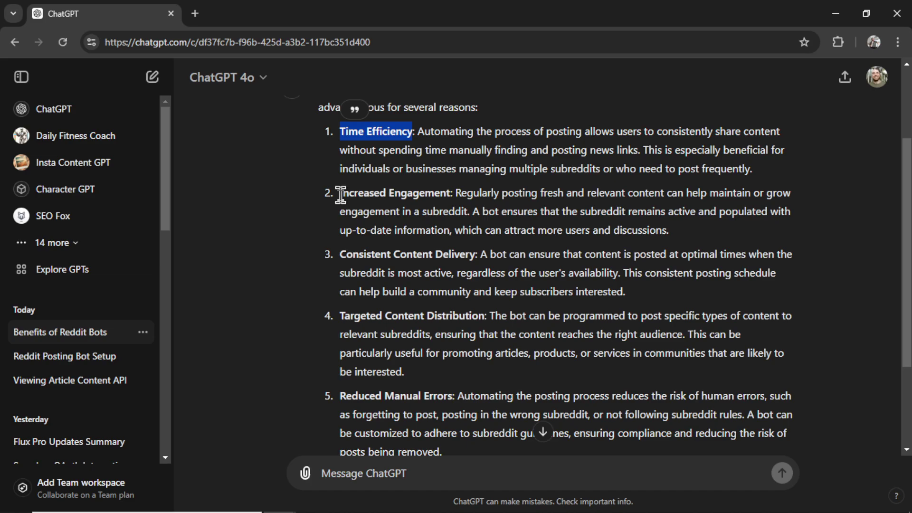
left_click_drag(339, 193, 451, 192)
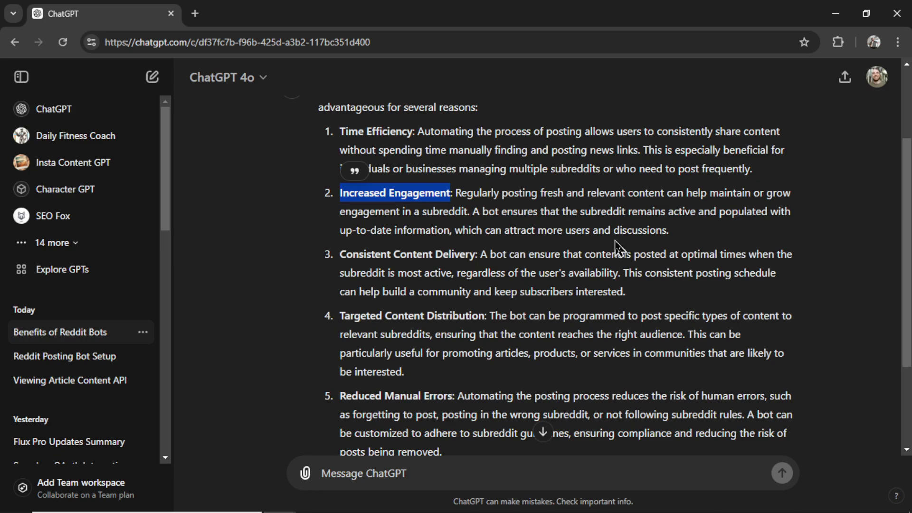
scroll(616, 247, "down", 1)
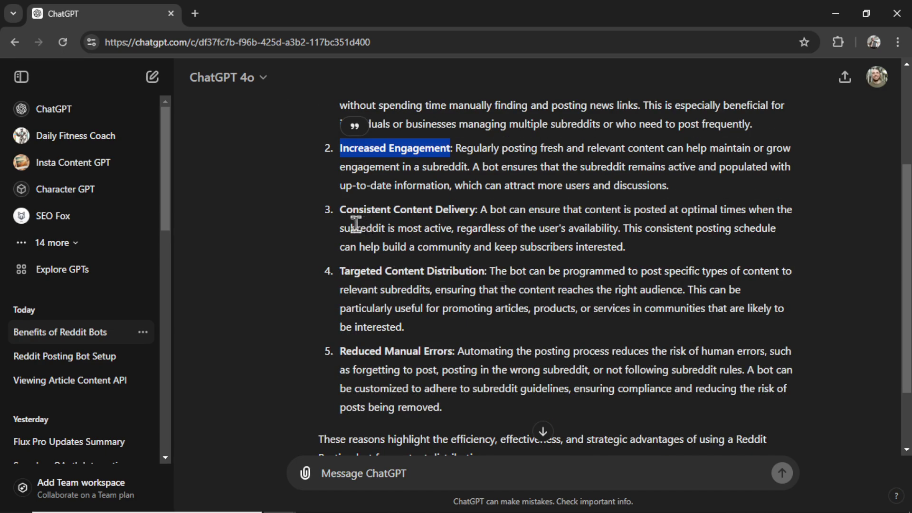
left_click_drag(340, 210, 477, 213)
Step: Highlight the phrase about posting at optimal times and read on to the closing summary
left_click_drag(585, 209, 747, 228)
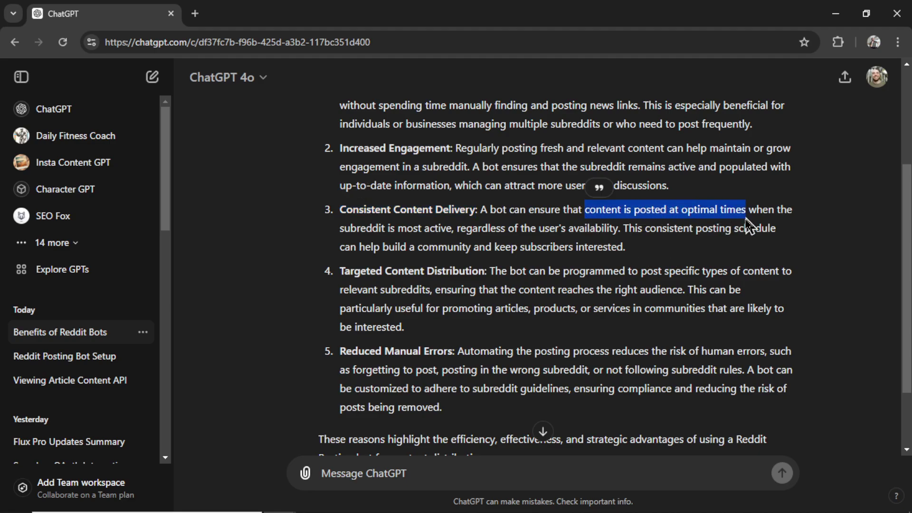
scroll(522, 290, "down", 1)
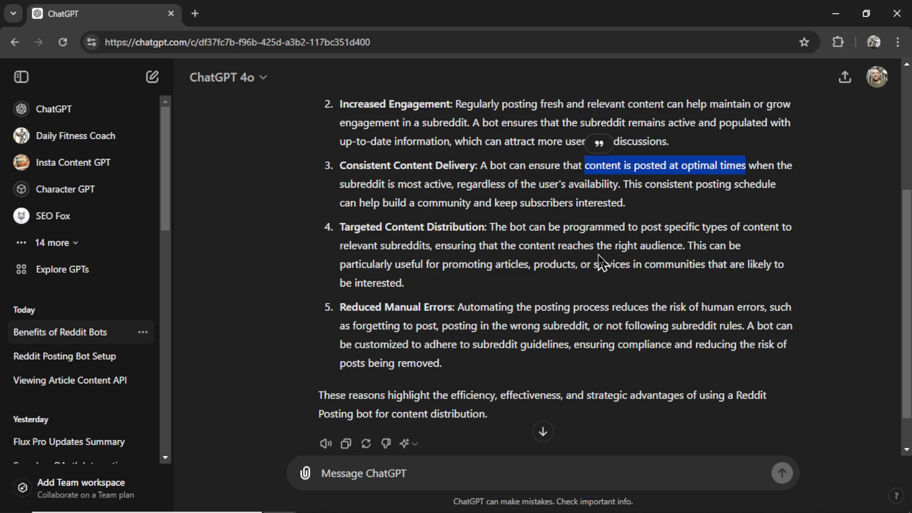
scroll(601, 263, "down", 1)
left_click_drag(340, 307, 454, 307)
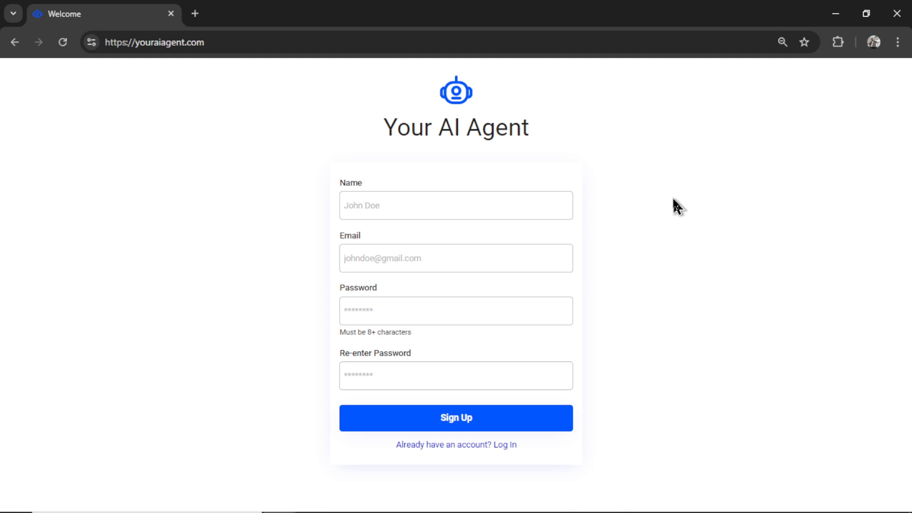
Step: Step through the sign-up form's email, password and re-enter password fields
left_click(484, 198)
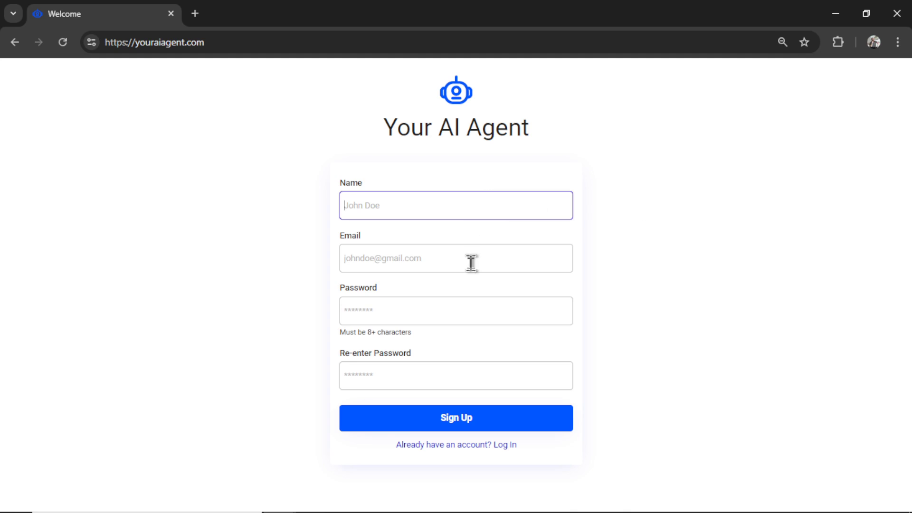
left_click(470, 261)
left_click(466, 307)
left_click(458, 383)
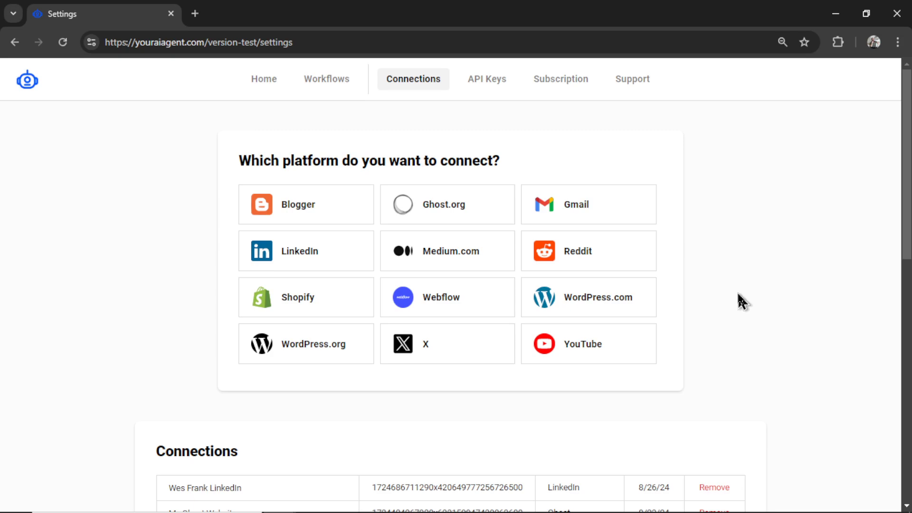
left_click(610, 260)
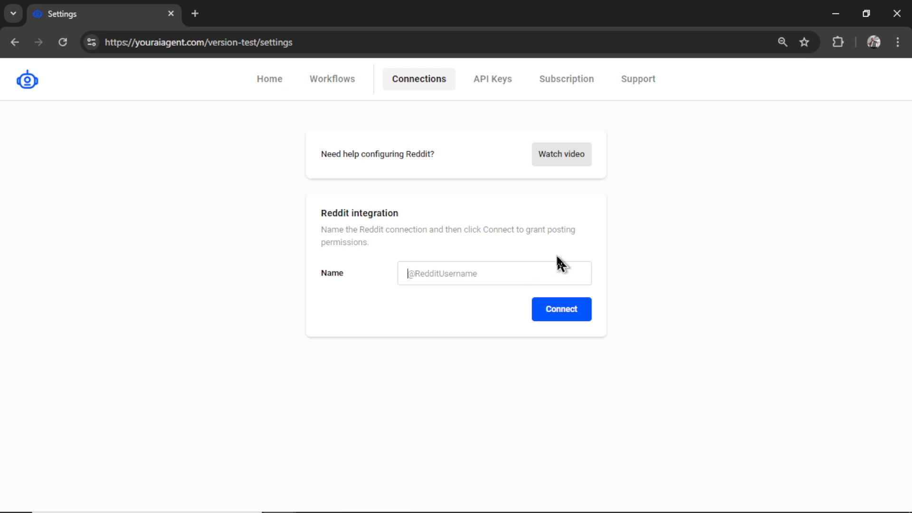
type("@wesGPT")
left_click(574, 314)
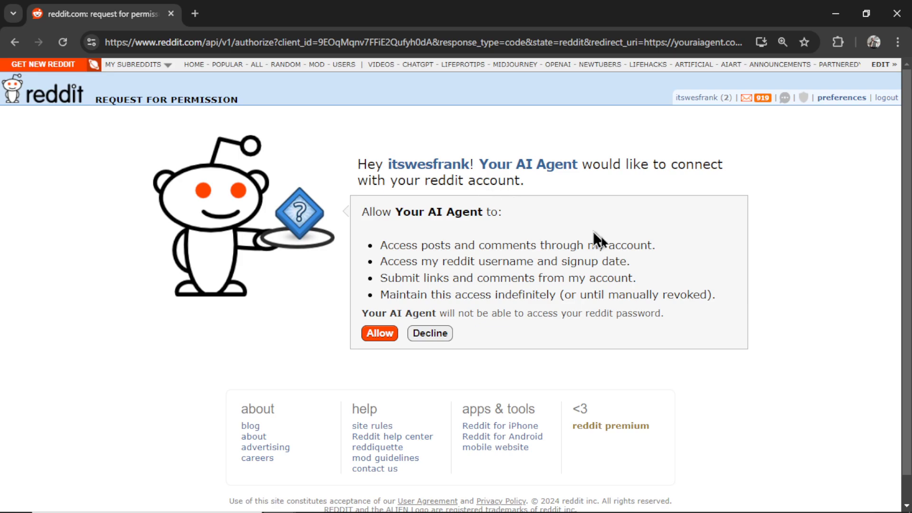
left_click(375, 333)
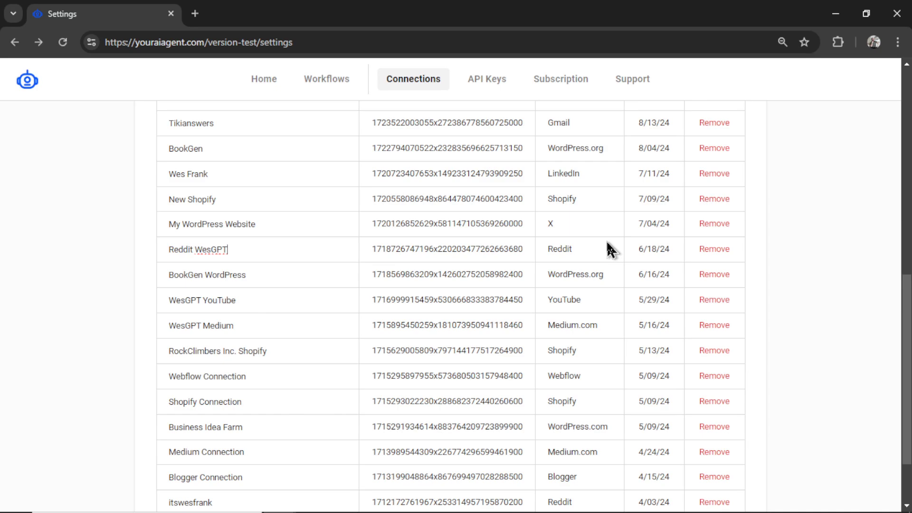
Step: Remove the older Reddit connection dated 6/18/24
left_click_drag(669, 249, 636, 250)
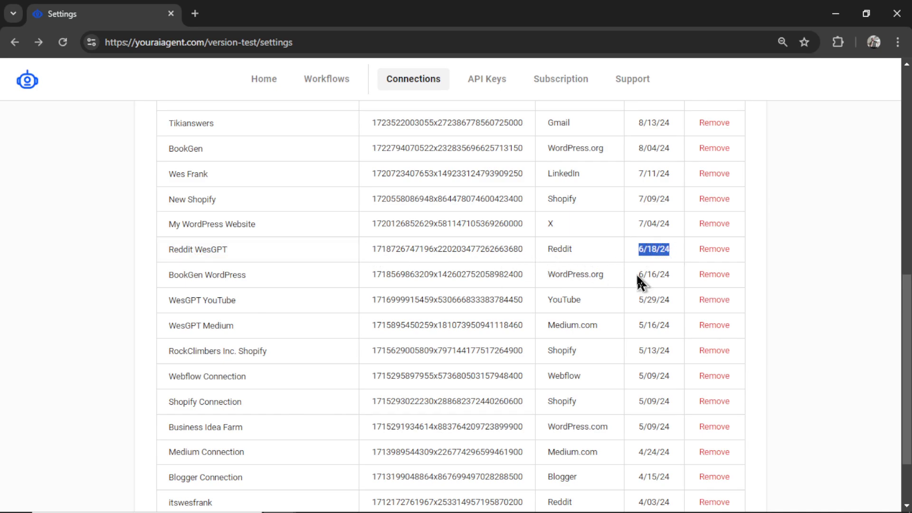
left_click(245, 253)
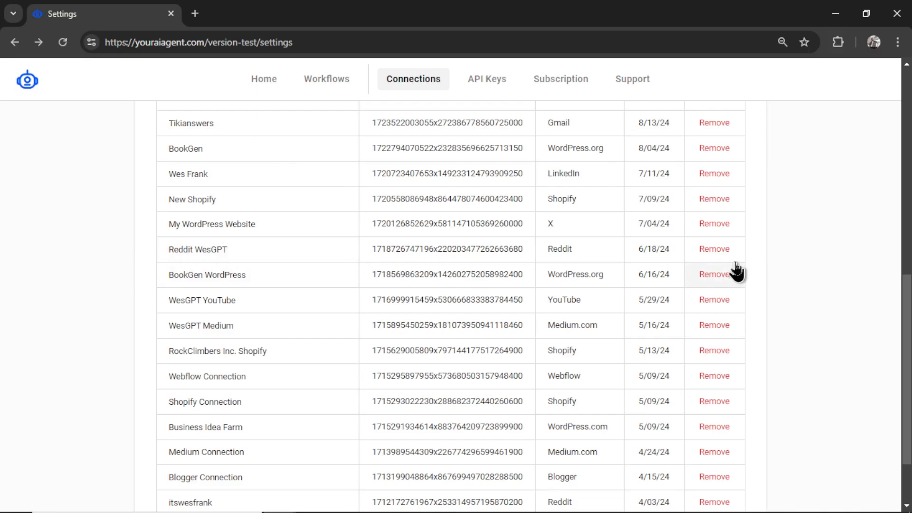
left_click(718, 251)
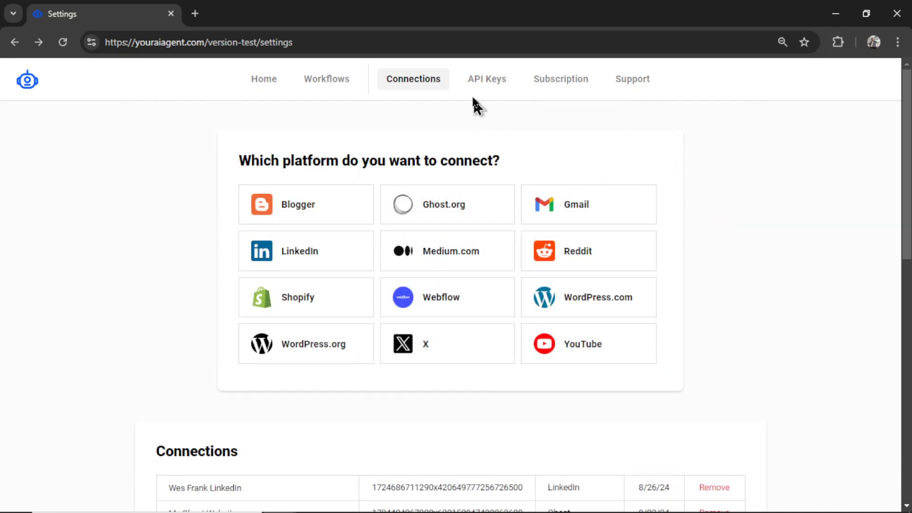
Step: Open the ScraperAPI dashboard from the API Keys settings to fetch its key
left_click(490, 88)
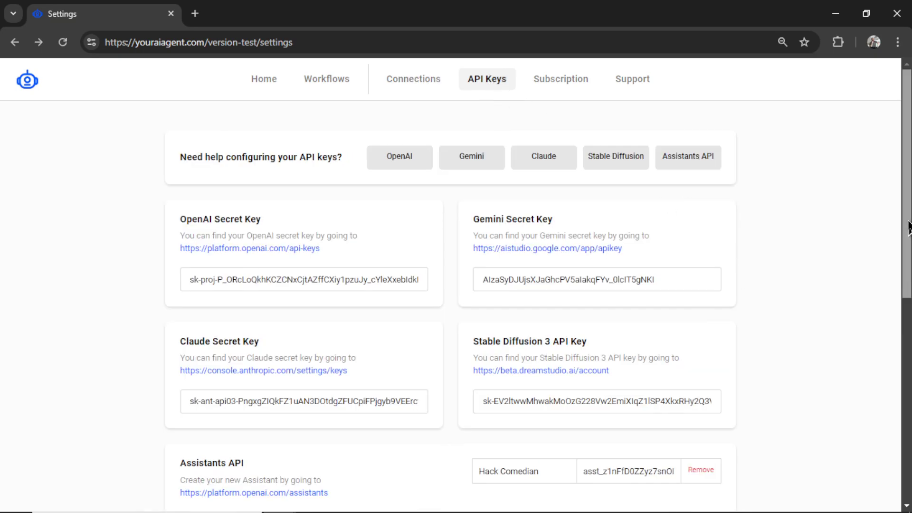
scroll(744, 285, "down", 3)
scroll(905, 438, "down", 5)
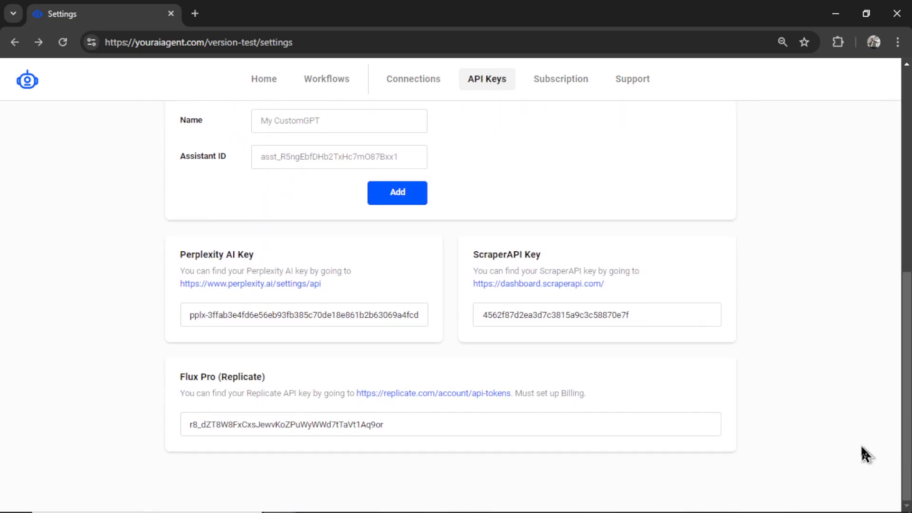
left_click(572, 285)
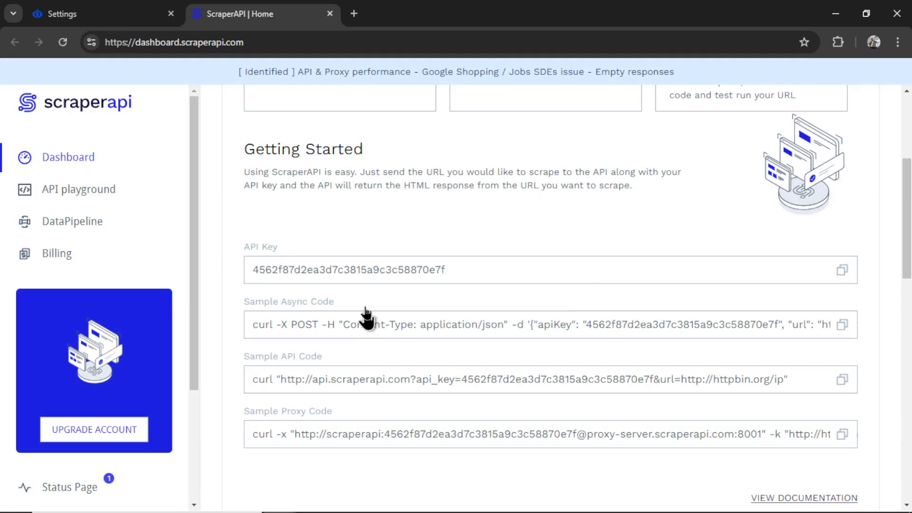
Step: Paste the ScraperAPI key into the ScraperAPI Key field, note the 1,000 credits, close the dashboard
left_click(485, 275)
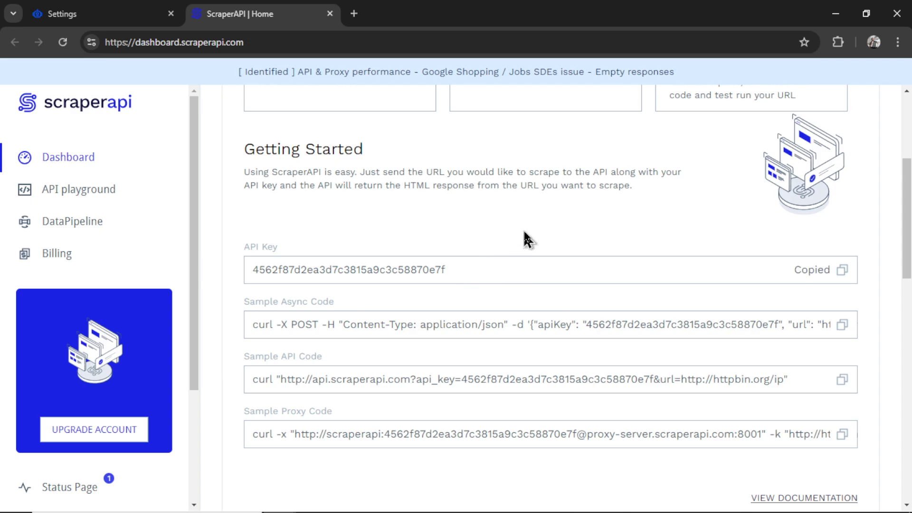
key("ctrl+shift+Tab")
triple_click(643, 314)
key("ctrl+v")
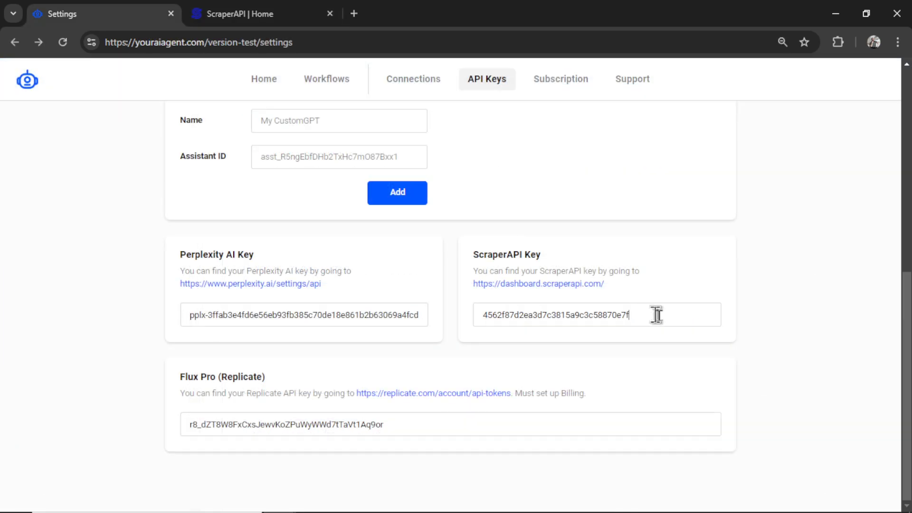
key("ctrl+Tab")
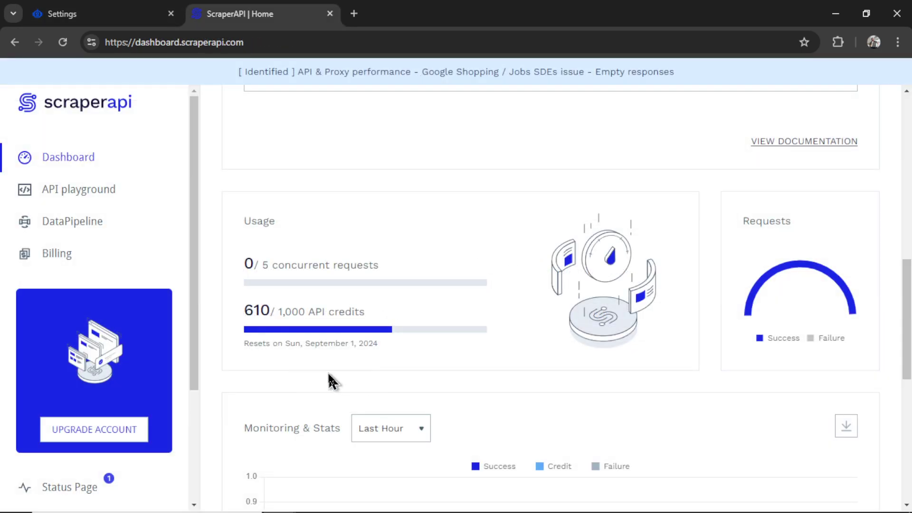
left_click_drag(279, 312, 380, 325)
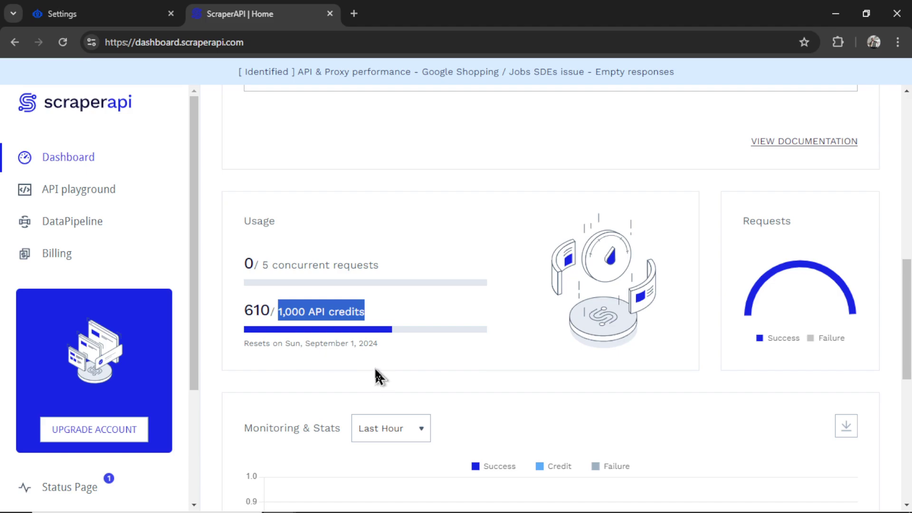
key("ctrl+w")
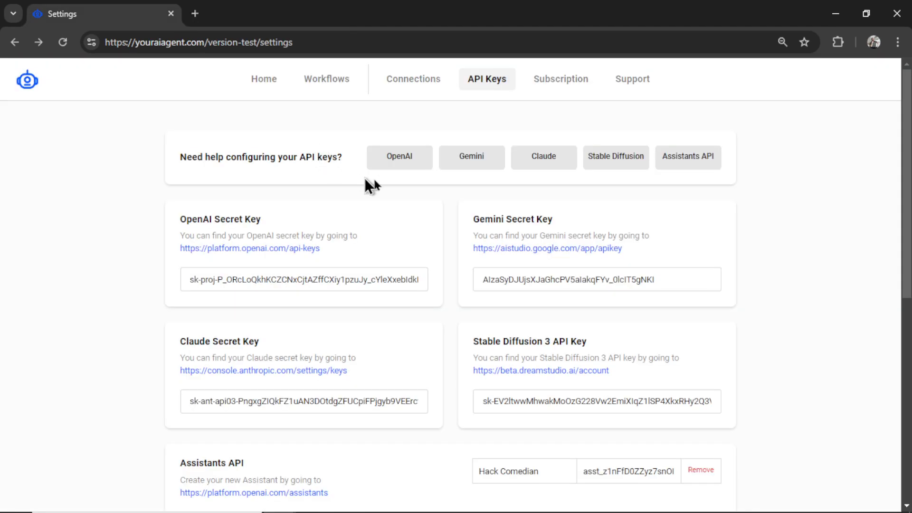
Step: Open the Subscription settings and go to the Stripe billing portal
left_click(561, 80)
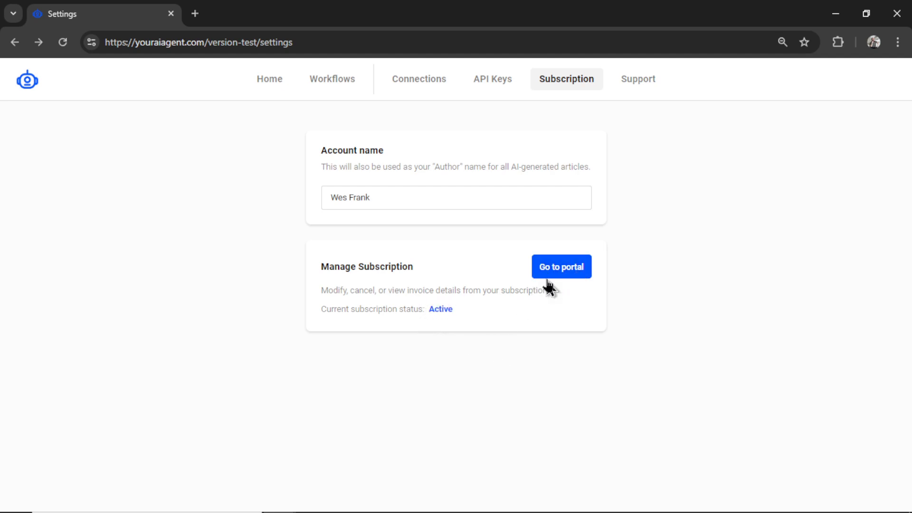
left_click(567, 274)
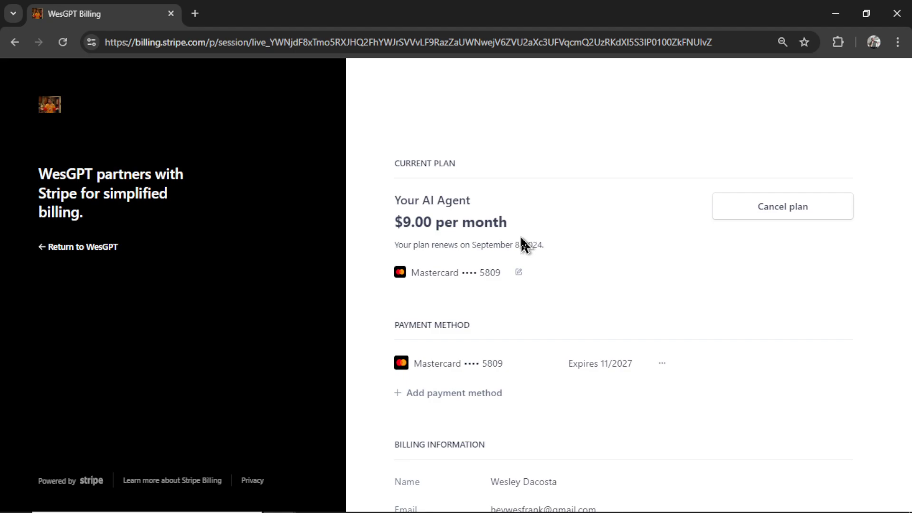
Step: Highlight the $9.00 per month price of the Your AI Agent plan
left_click_drag(393, 223, 514, 232)
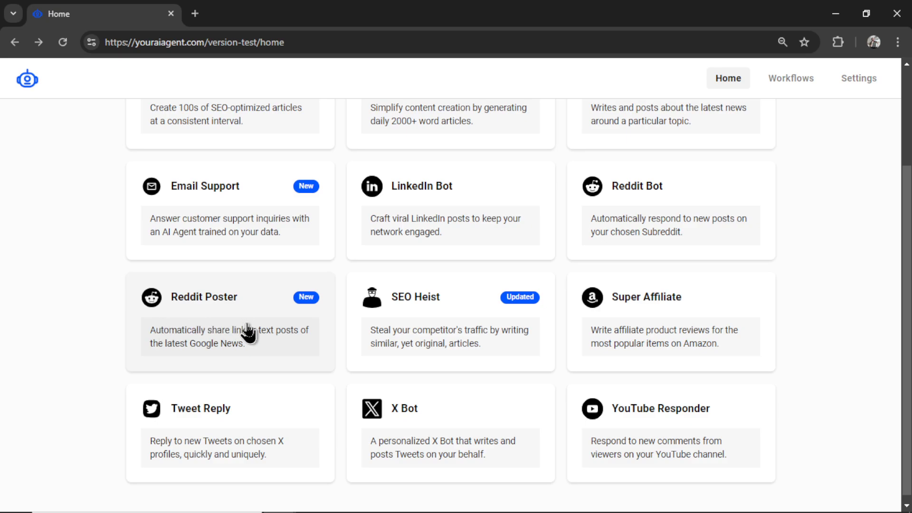
Step: Open Reddit Poster, keep Reddit WesGPT as the posting account, and expand the Tips & Tricks
left_click(248, 333)
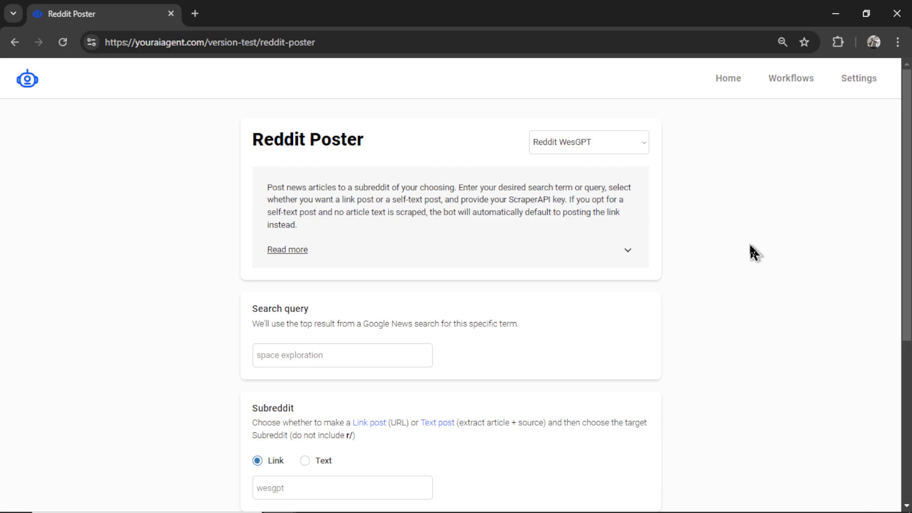
left_click(602, 146)
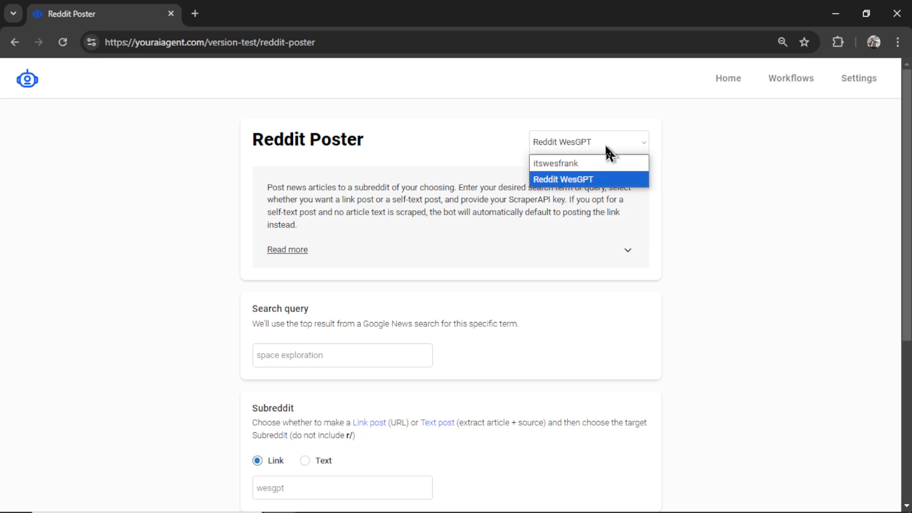
left_click(600, 181)
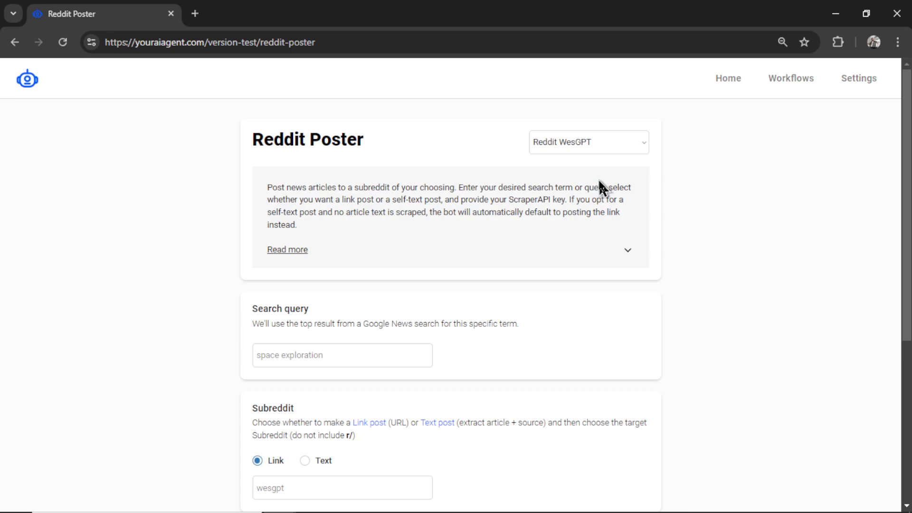
left_click(614, 259)
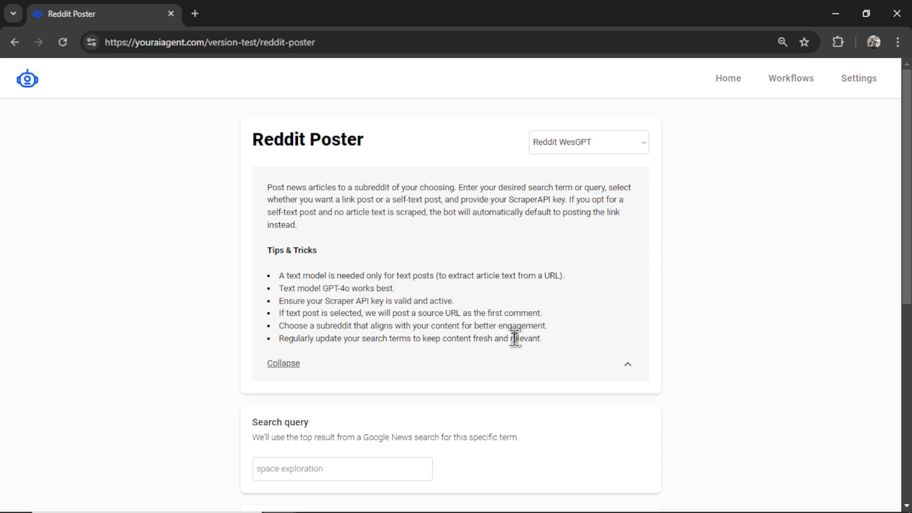
Step: Collapse the Tips & Tricks, reset the page zoom, and enter 'spacex' as the search query
left_click(334, 365)
scroll(432, 320, "down", 3)
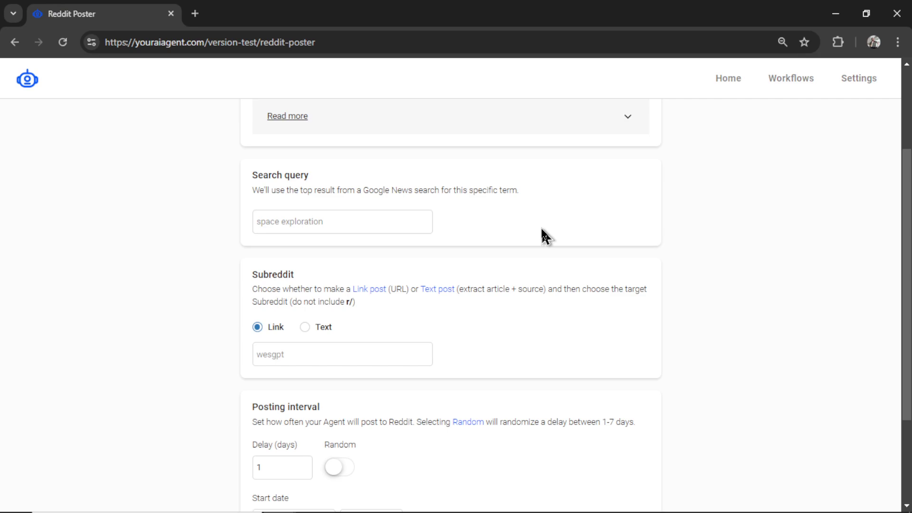
key("ctrl+0")
left_click(408, 222)
type("spacex")
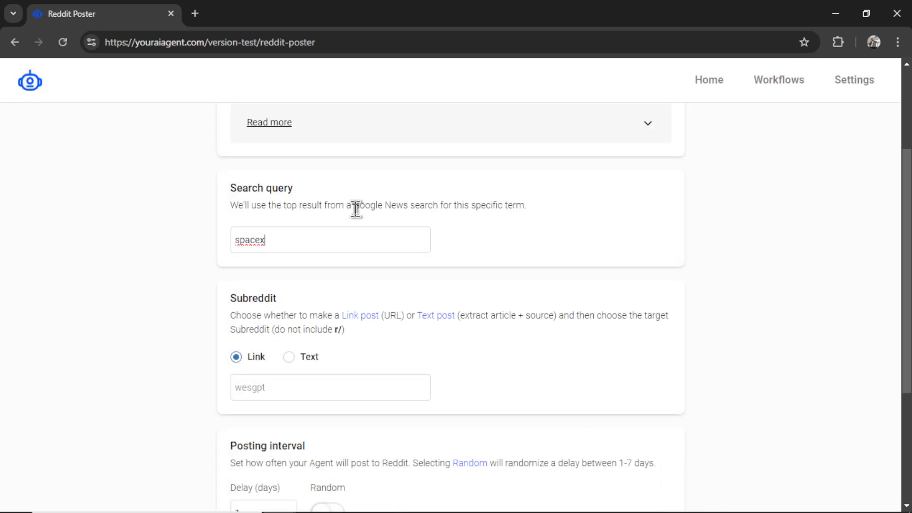
scroll(537, 268, "down", 3)
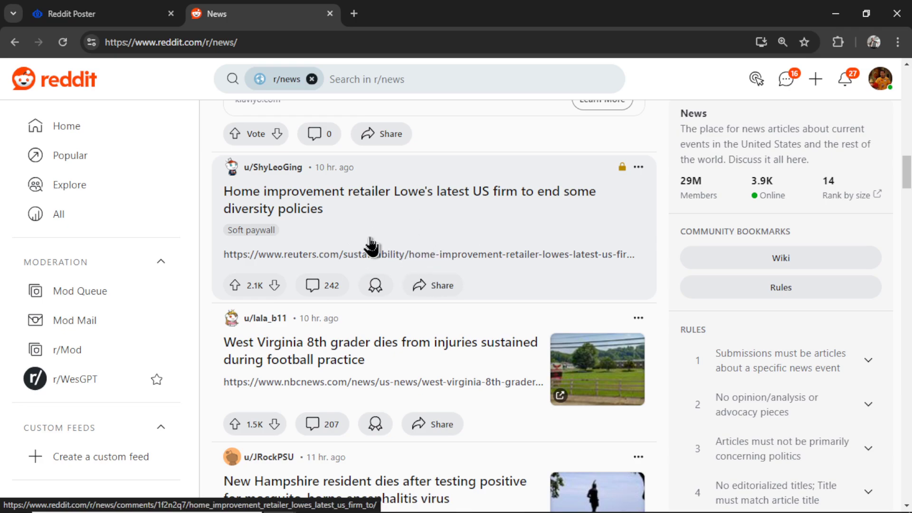
Step: Open the Lowe's news post on r/news, then navigate back to the r/nba feed
left_click(303, 241)
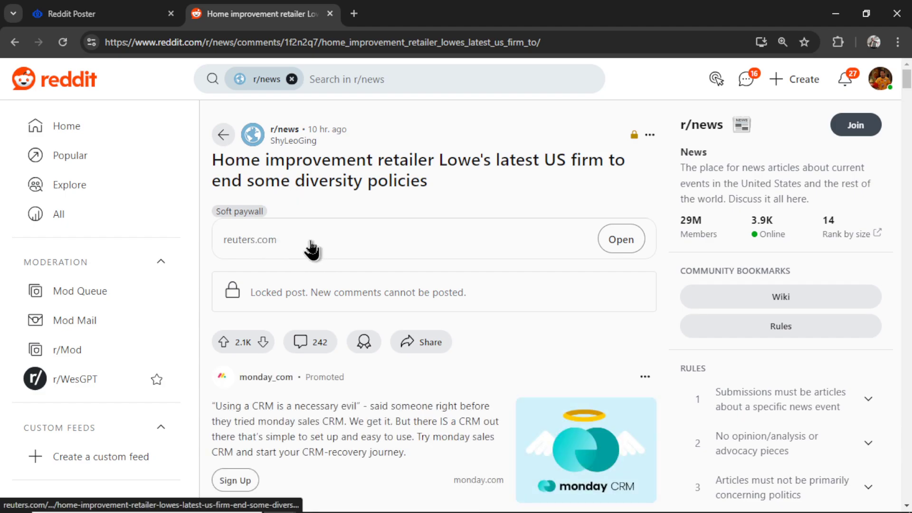
key("alt+Left")
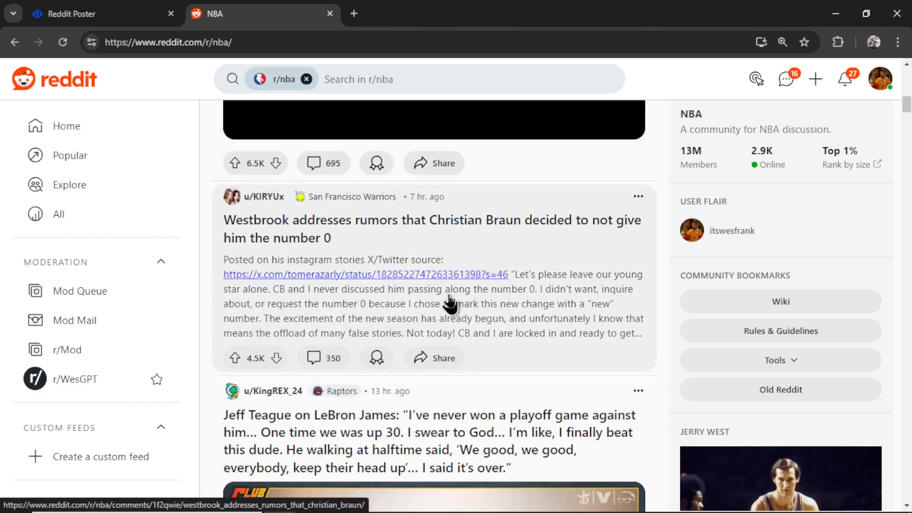
Step: Back on the Reddit Poster form, select Text posts and start the subreddit name
key("ctrl+w")
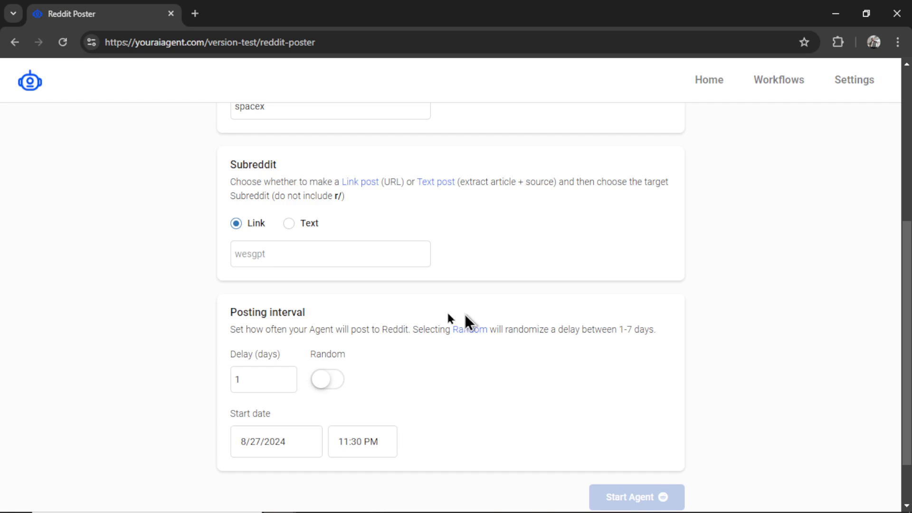
left_click(290, 227)
scroll(578, 265, "down", 1)
left_click(357, 210)
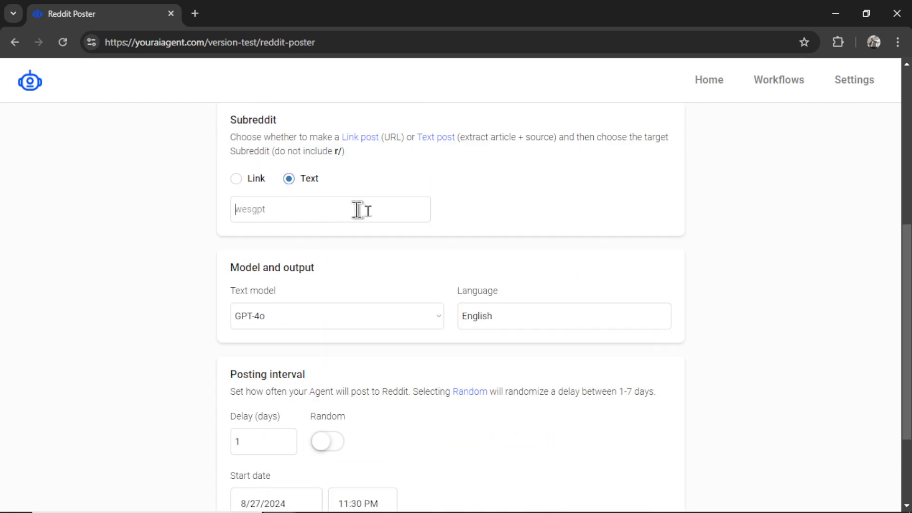
type("wesgpt")
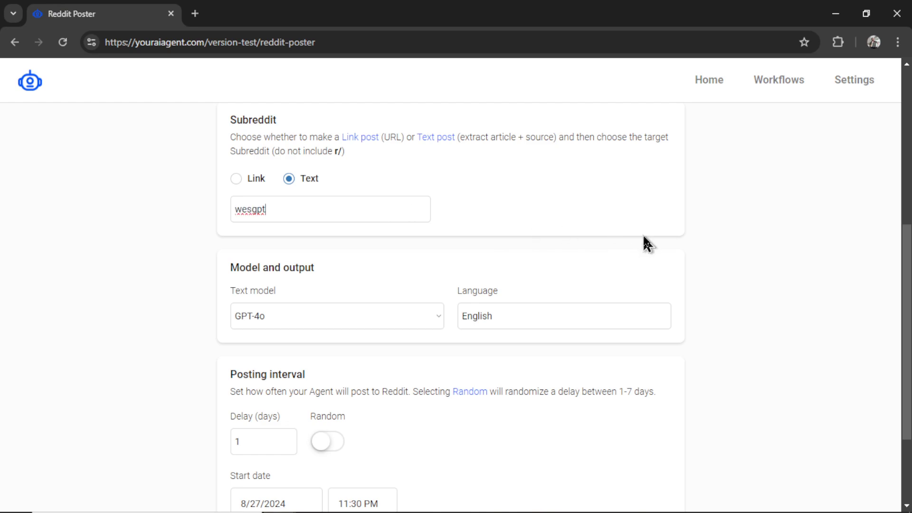
left_click_drag(334, 152, 350, 161)
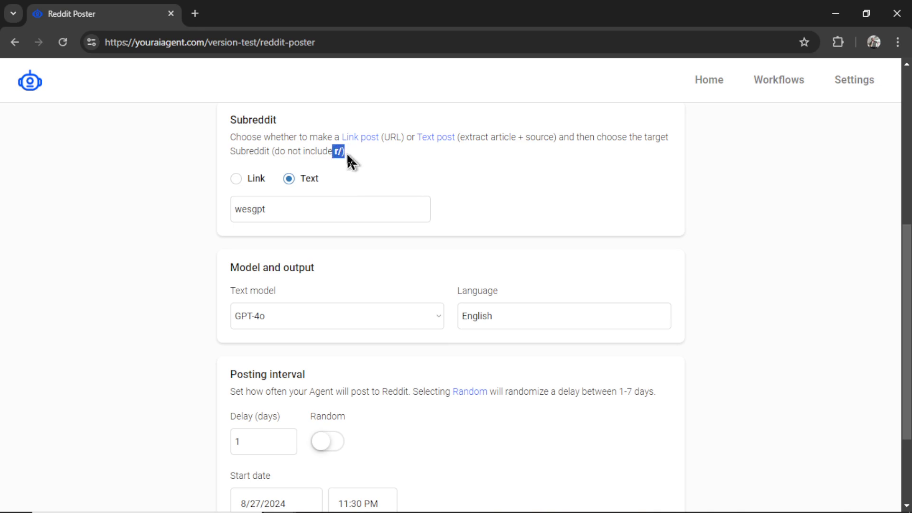
Step: Replace trial entries 'nba' and 'news', setting the subreddit to 'wesgpt'
left_click(361, 214)
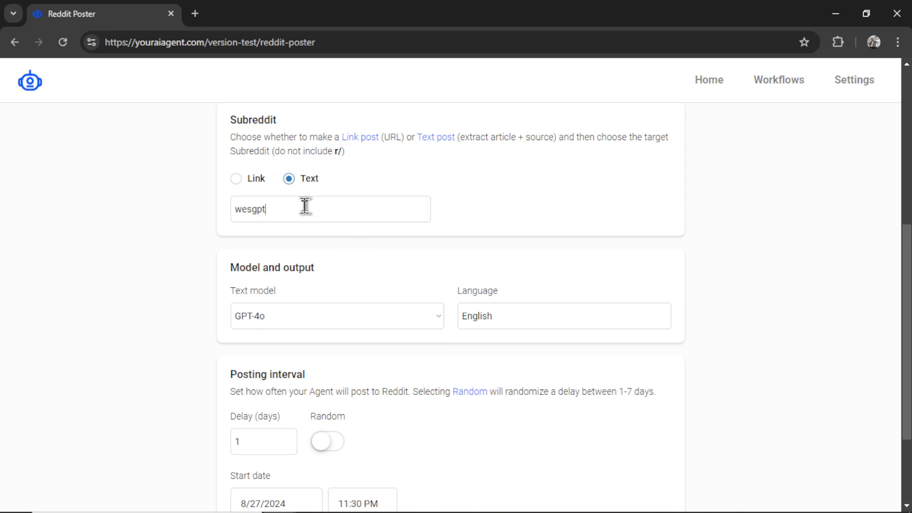
double_click(320, 215)
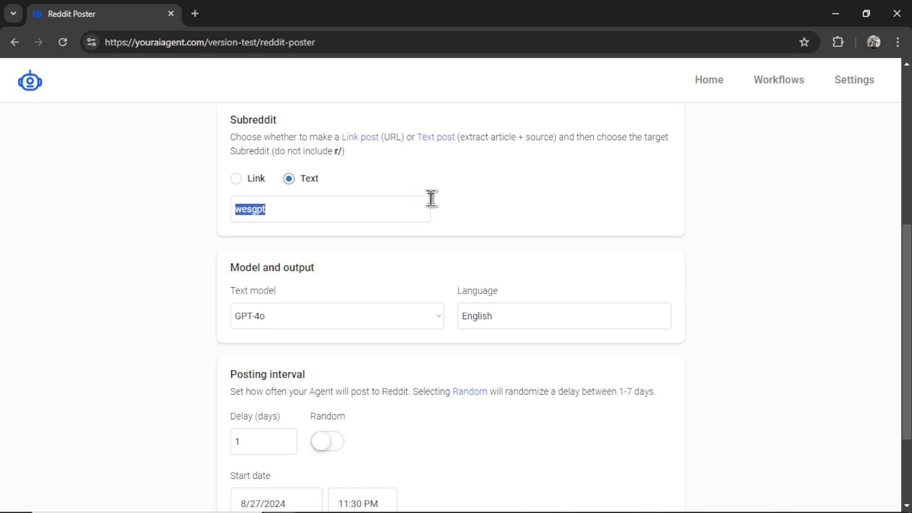
type("nba")
key("BackSpace")
key("BackSpace")
key("BackSpace")
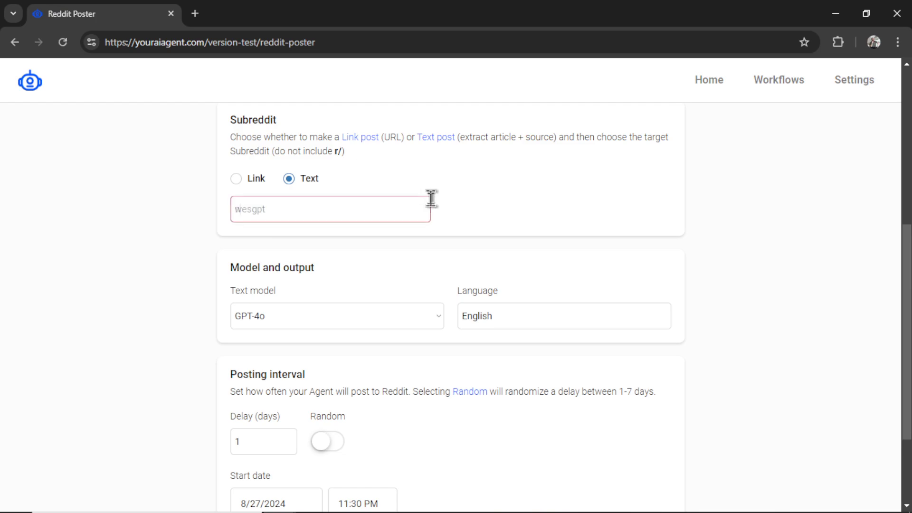
type("news")
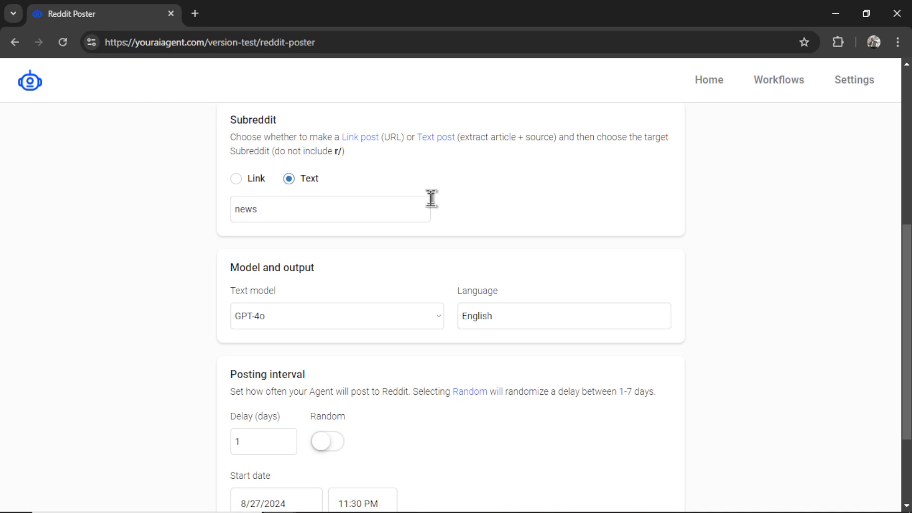
key("ctrl+a")
type("wesgpt")
scroll(413, 275, "down", 2)
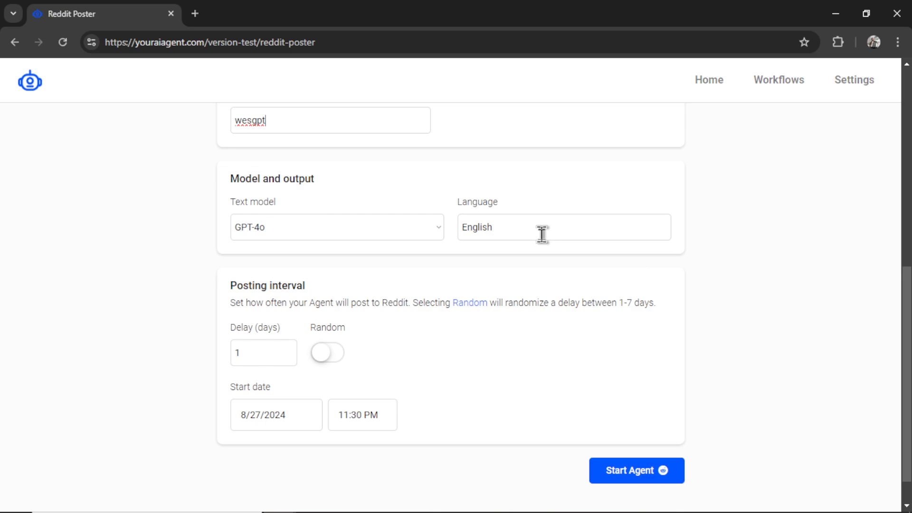
scroll(475, 269, "up", 2)
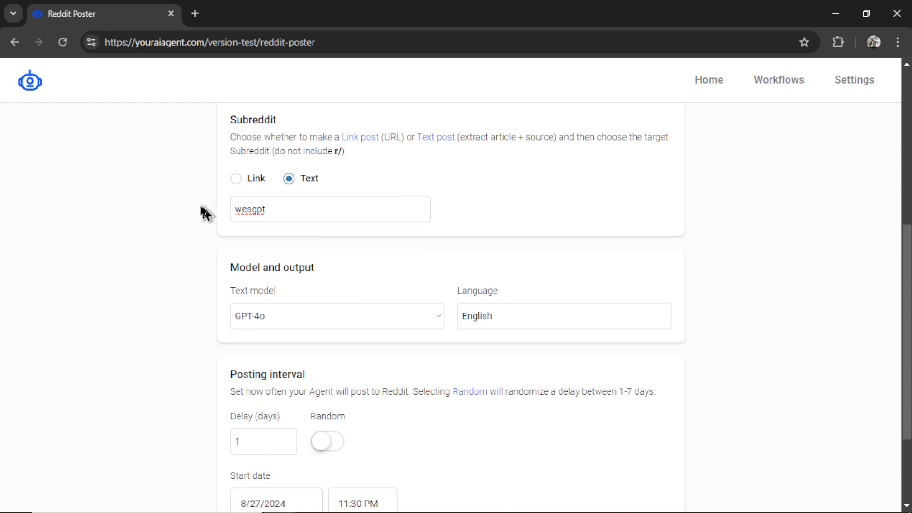
Step: Toggle the post type to Link and back to Text so the GPT-4o and English options return
left_click(237, 179)
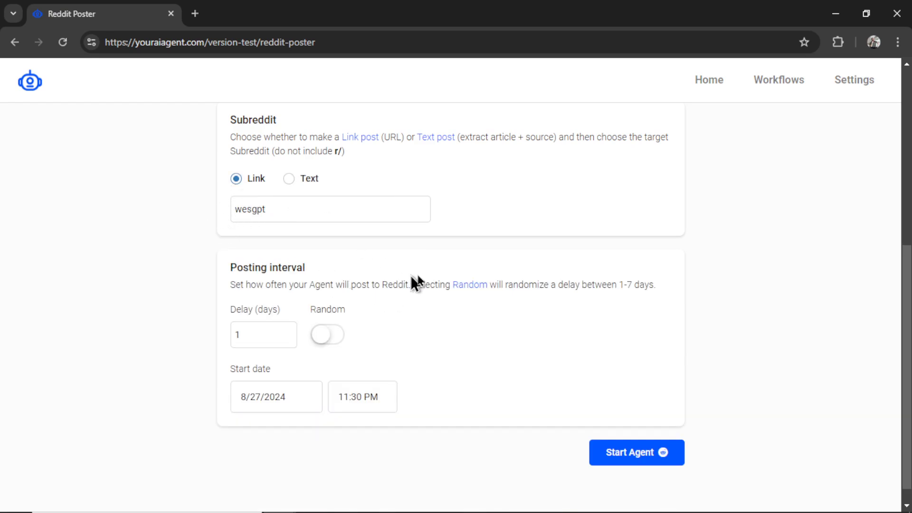
left_click(290, 179)
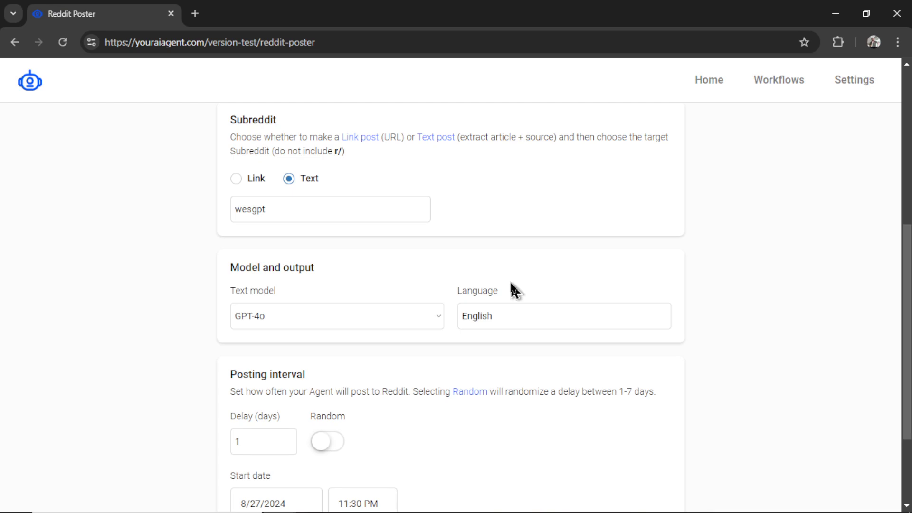
scroll(516, 291, "down", 3)
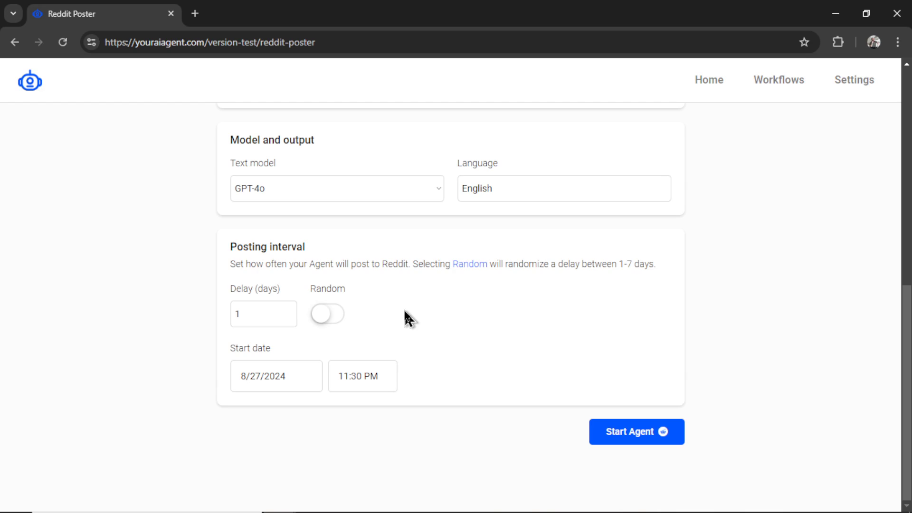
double_click(269, 314)
type("3")
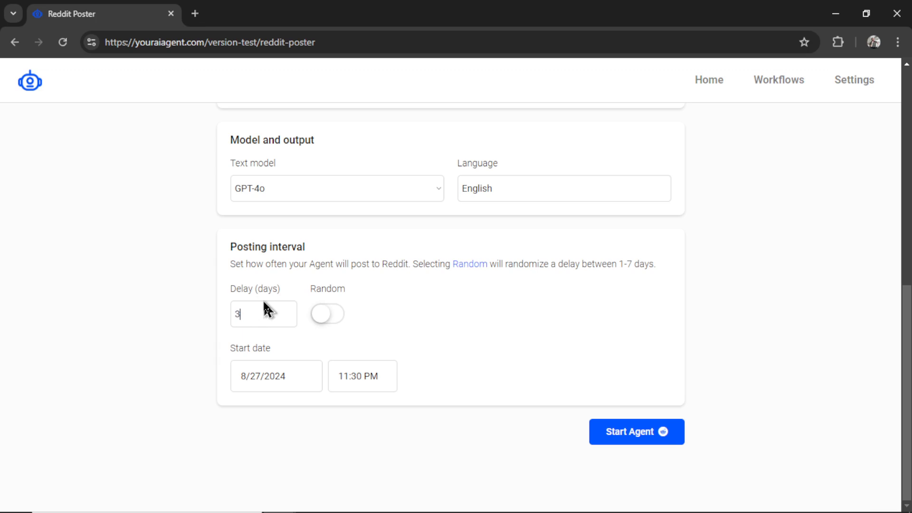
left_click(326, 319)
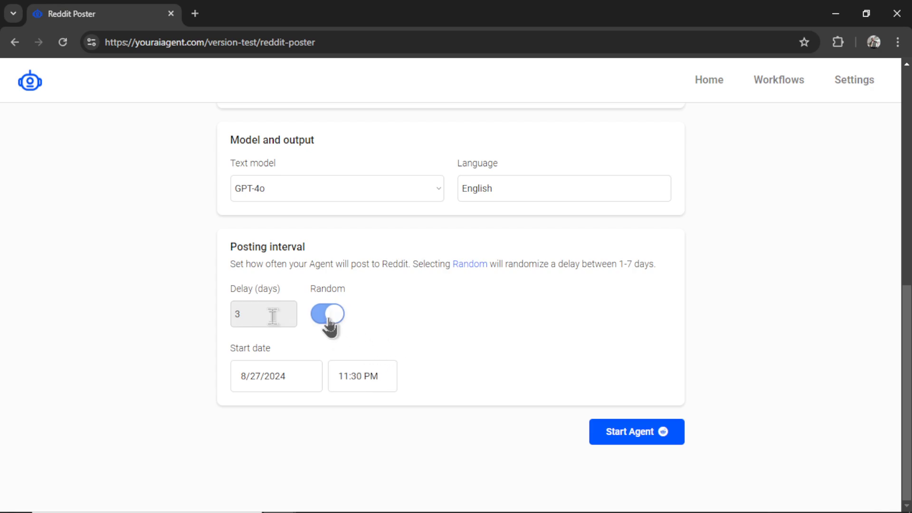
left_click(330, 318)
double_click(272, 315)
type("1")
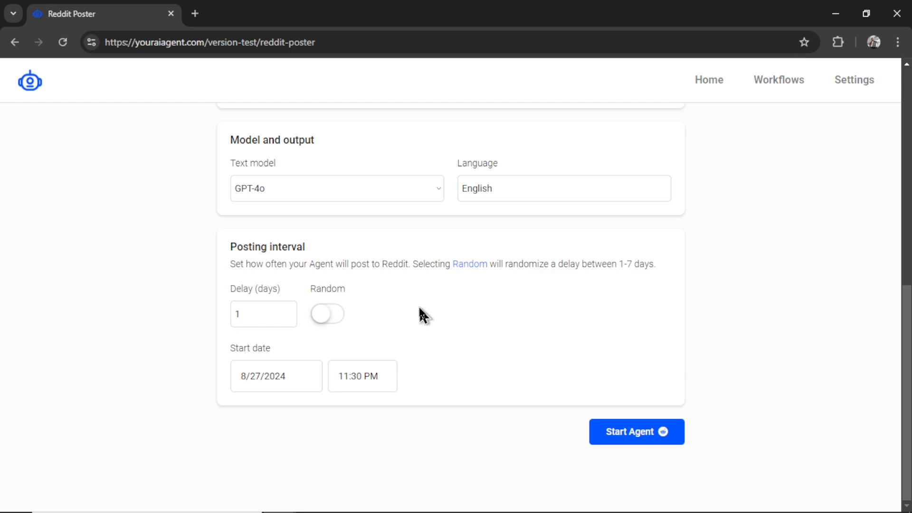
scroll(413, 280, "up", 6)
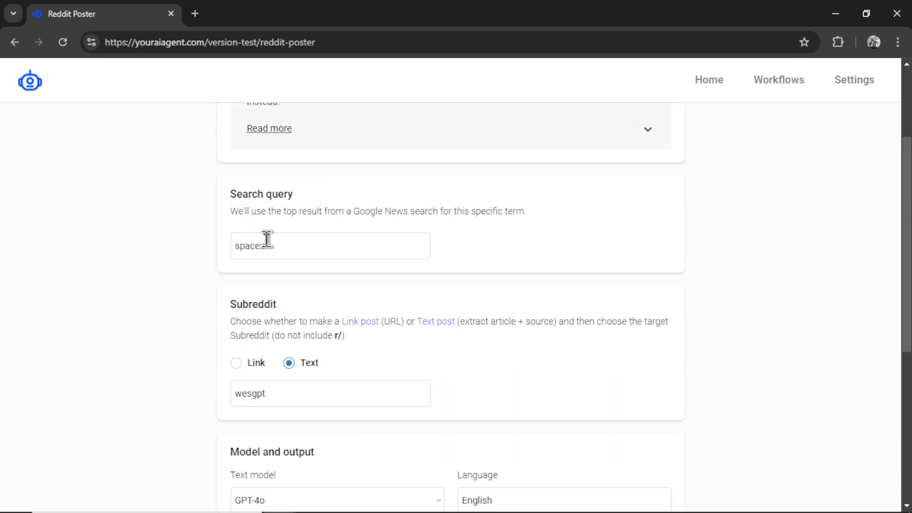
double_click(333, 250)
scroll(568, 379, "down", 6)
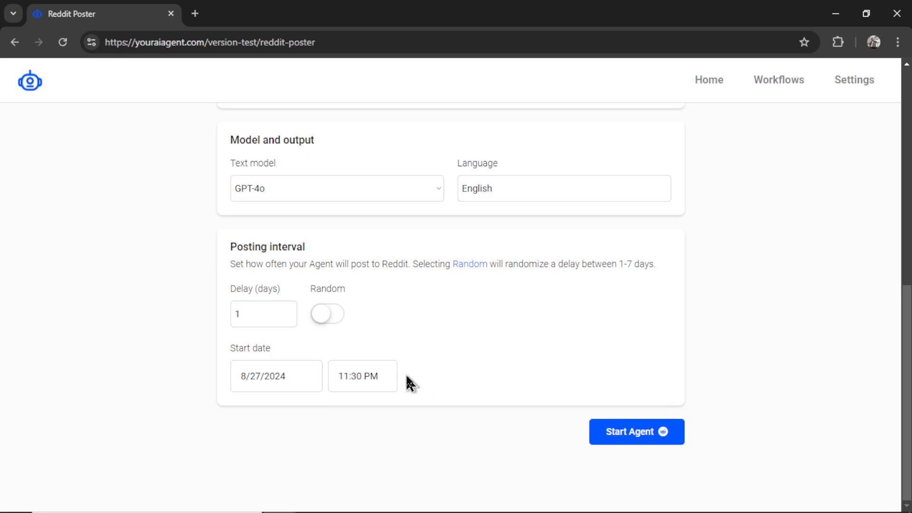
Step: Start the agent and open the new workflow's settings, reviewing its spacex query and post type
left_click(640, 445)
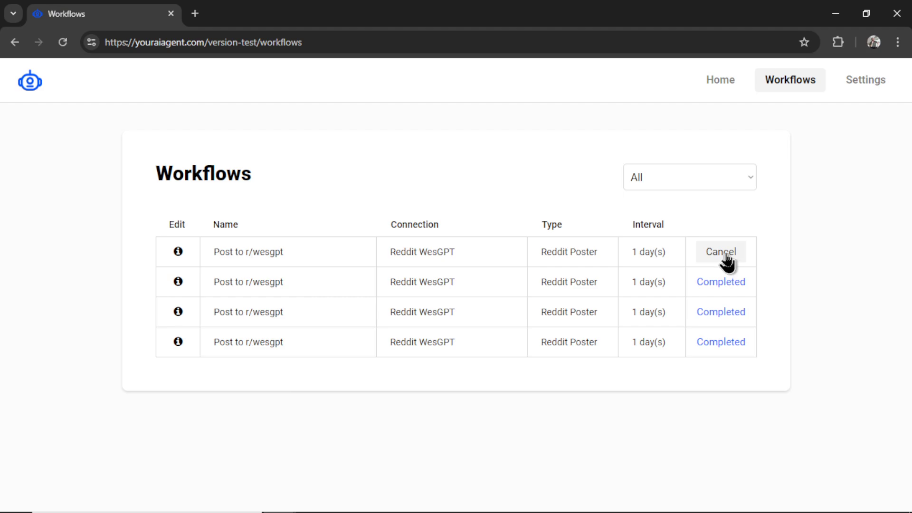
left_click(177, 255)
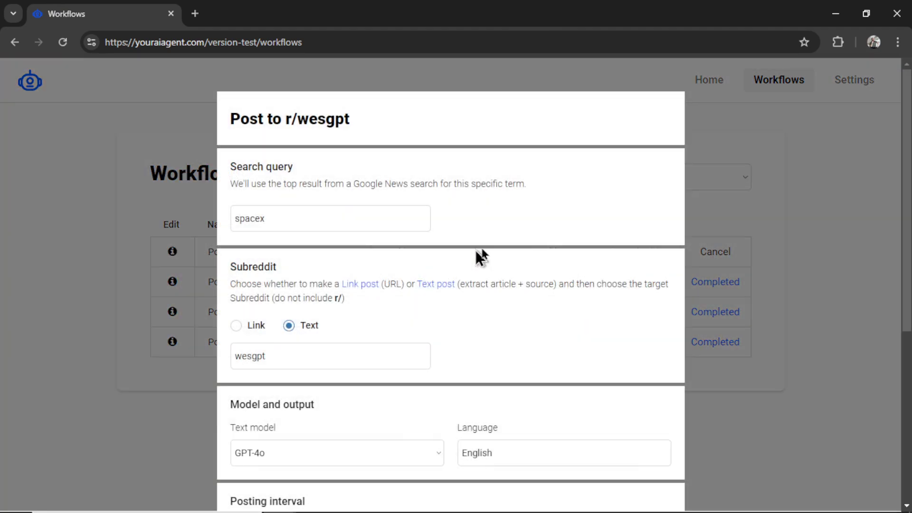
left_click(331, 222)
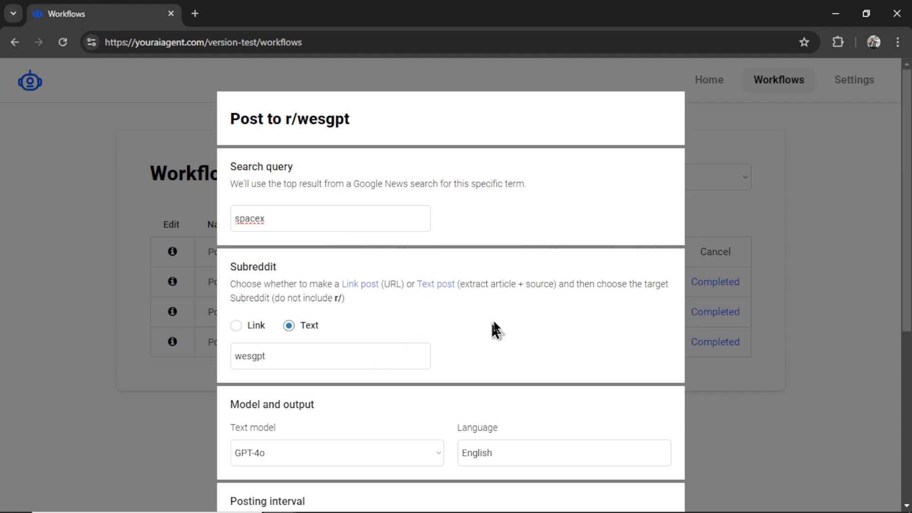
scroll(531, 285, "down", 3)
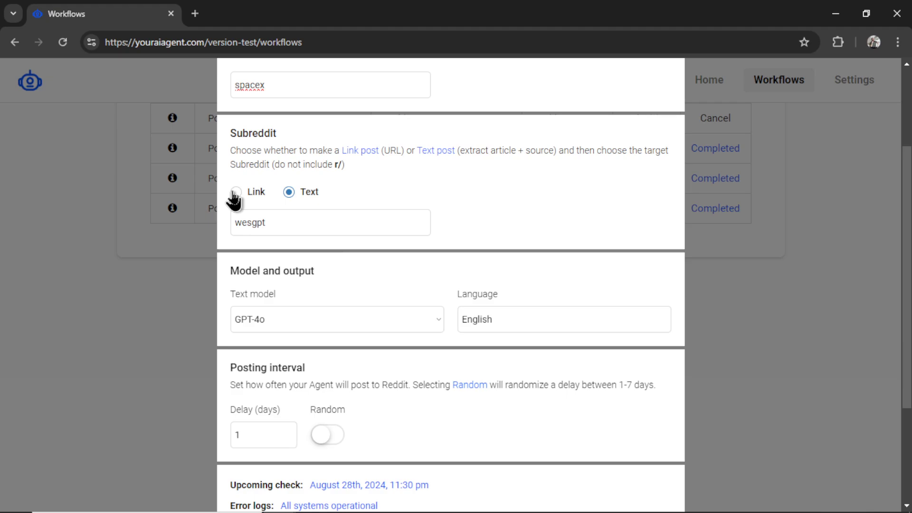
left_click(252, 195)
Step: Check the workflow's next check date and ID, then show its past article data
scroll(480, 209, "down", 1)
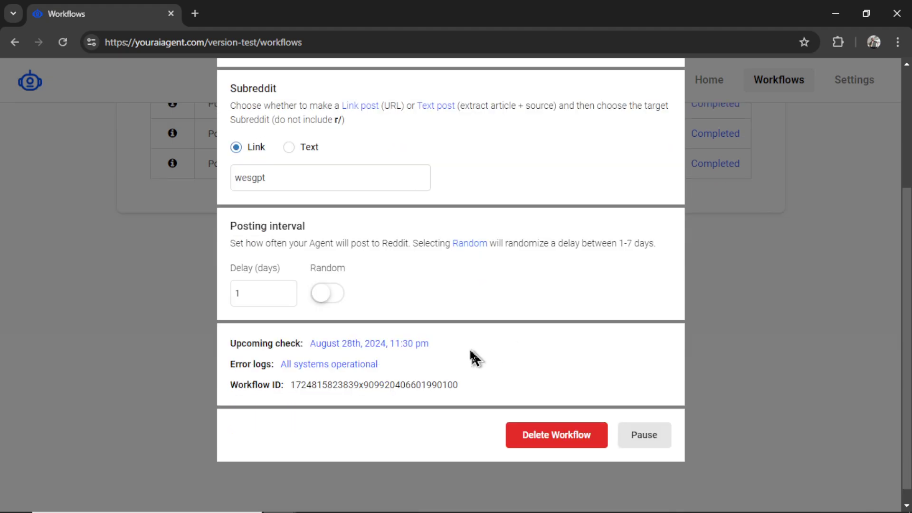
left_click_drag(308, 344, 442, 352)
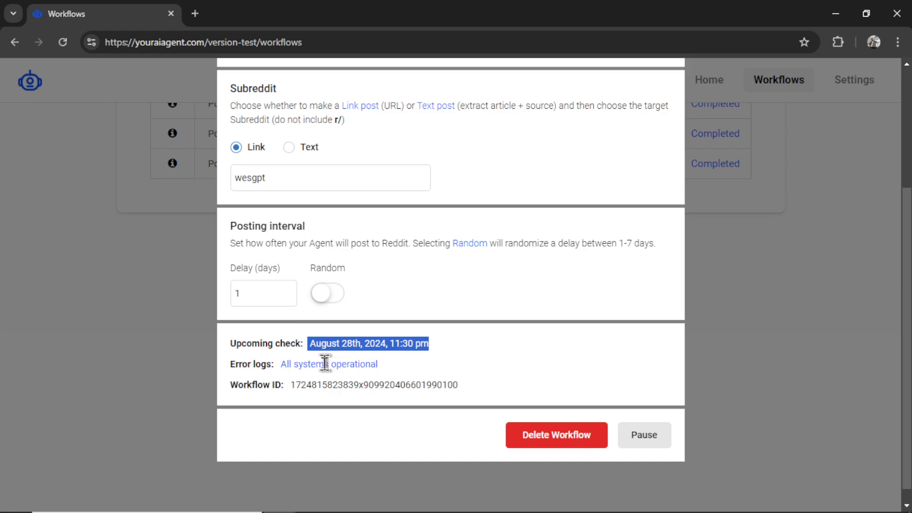
left_click(463, 394)
left_click_drag(463, 394, 287, 405)
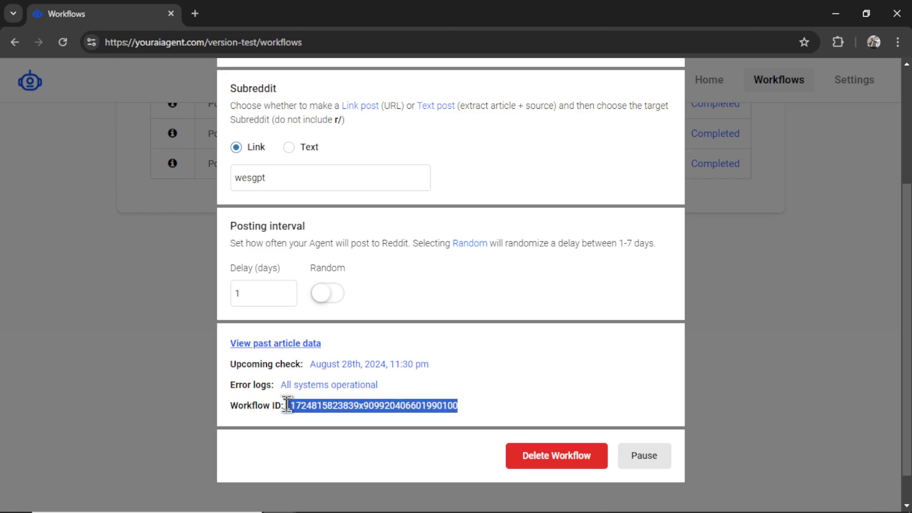
left_click(480, 342)
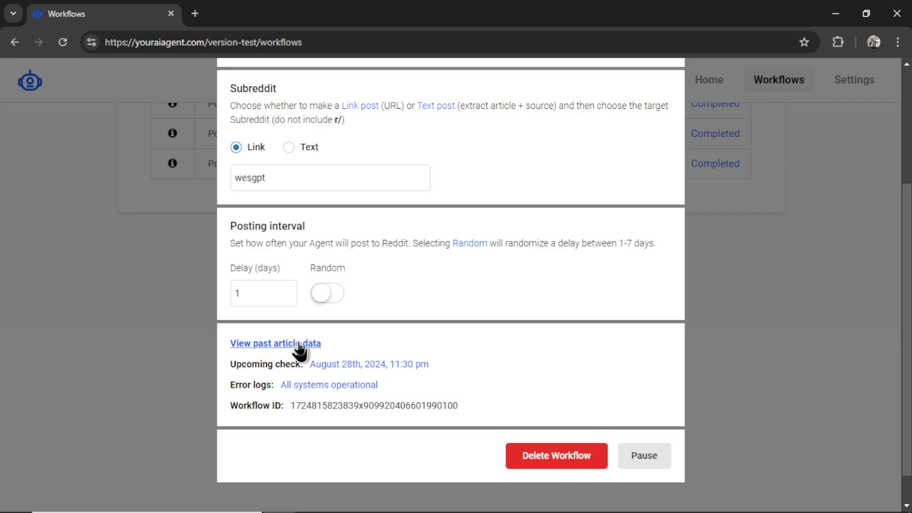
left_click(311, 344)
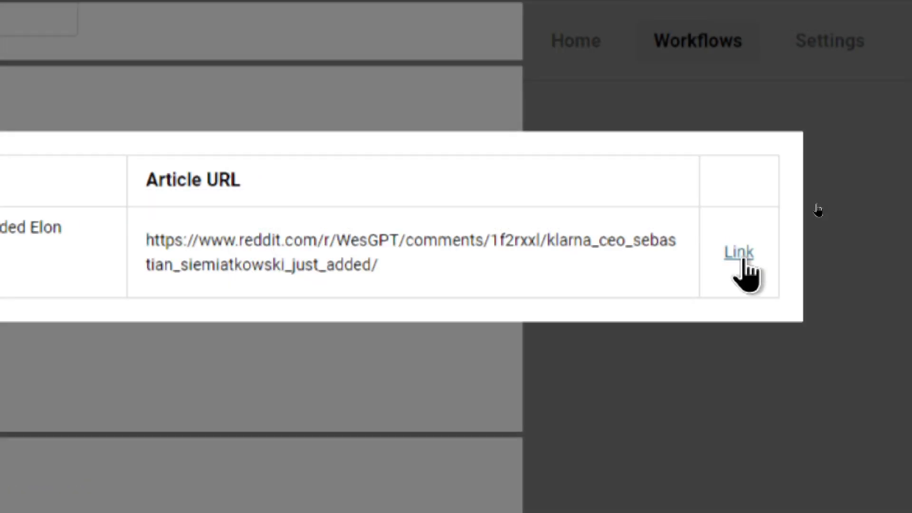
Step: Open the posted Reddit article in a new tab and highlight its title and the CEO's surname
left_click(742, 257)
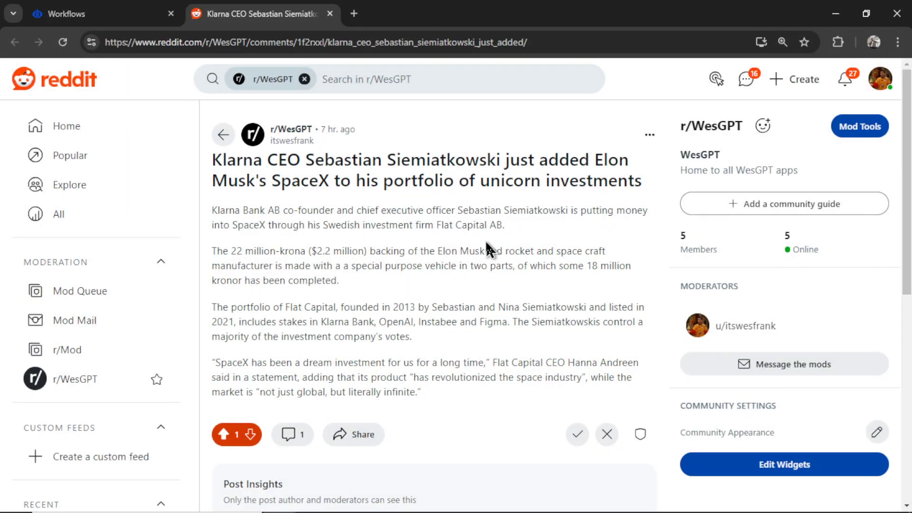
left_click_drag(212, 160, 647, 187)
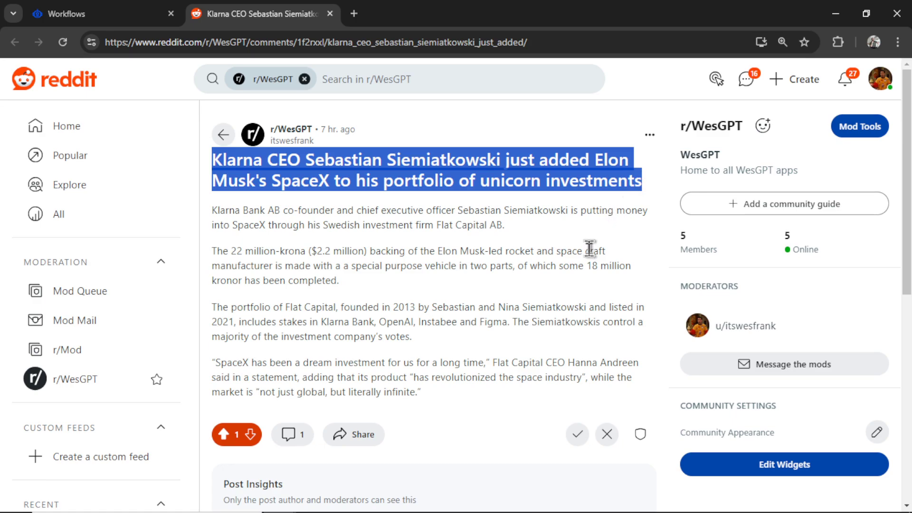
left_click(401, 160)
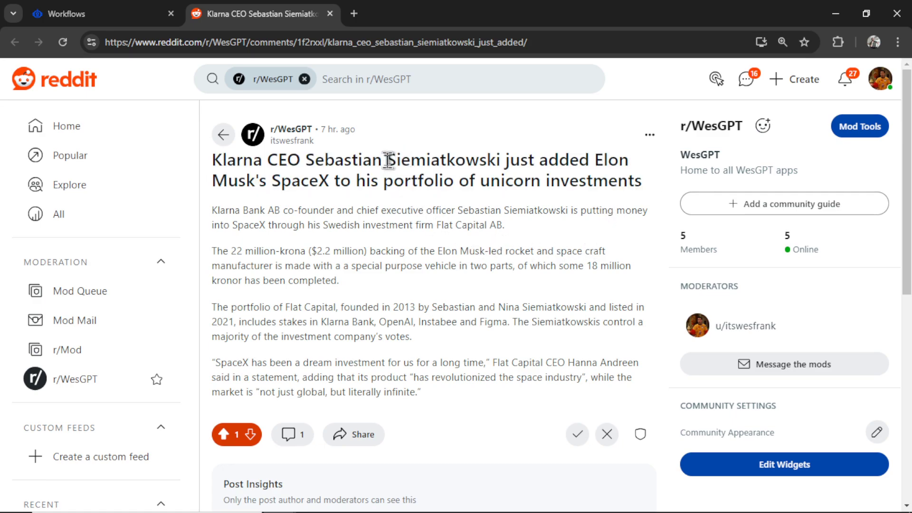
left_click_drag(387, 160, 500, 160)
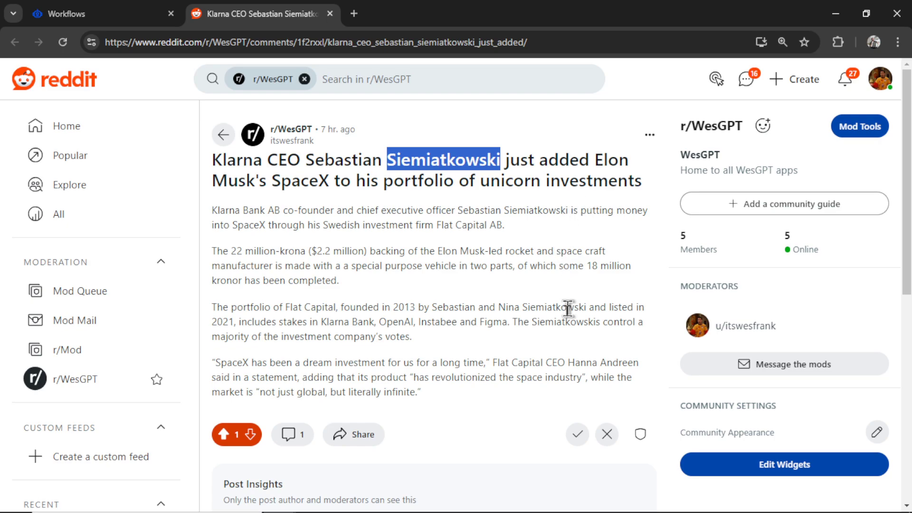
Step: Highlight the post body and scroll down to the Post Insights and source comment
scroll(561, 336, "down", 1)
left_click(479, 363)
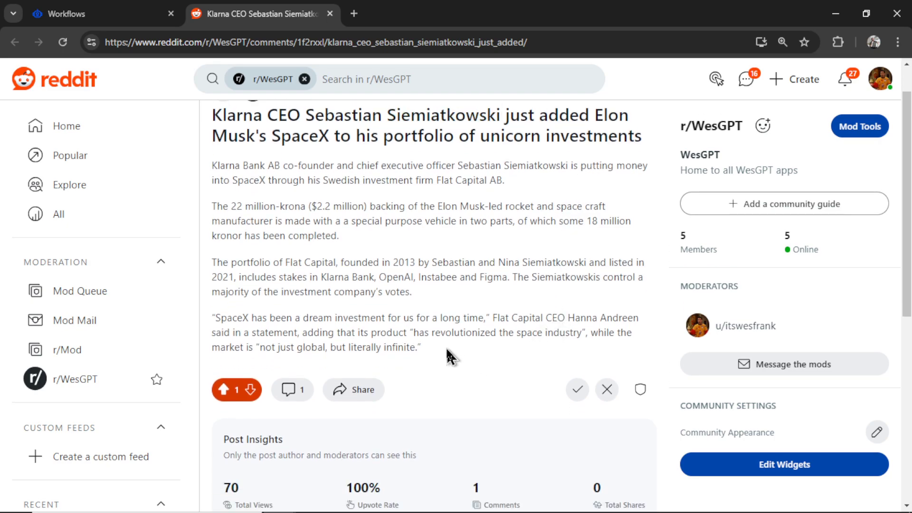
left_click_drag(448, 357, 213, 168)
scroll(411, 224, "down", 2)
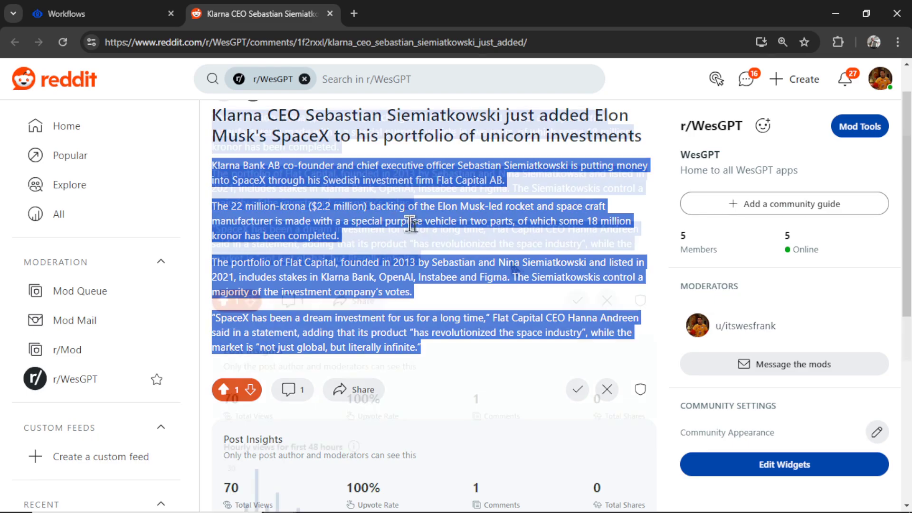
scroll(515, 270, "down", 6)
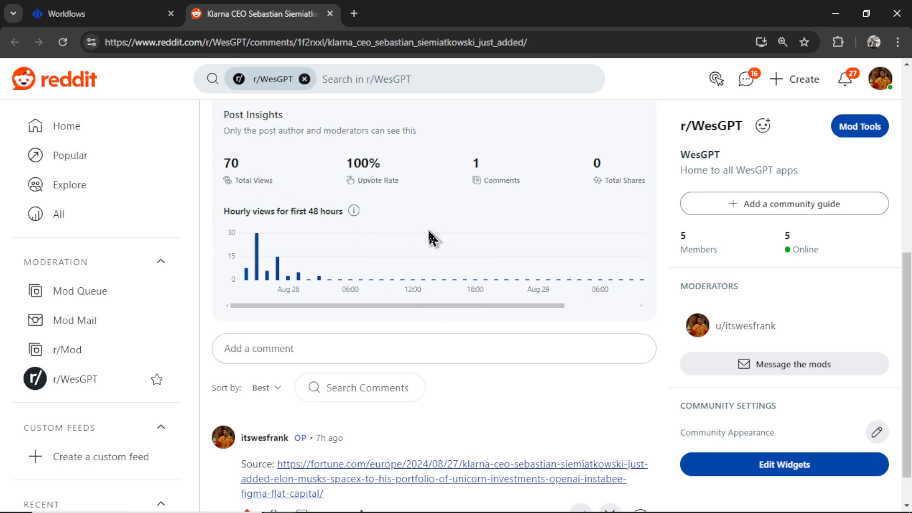
Step: Close the Reddit post tab with Ctrl+W
key("ctrl+w")
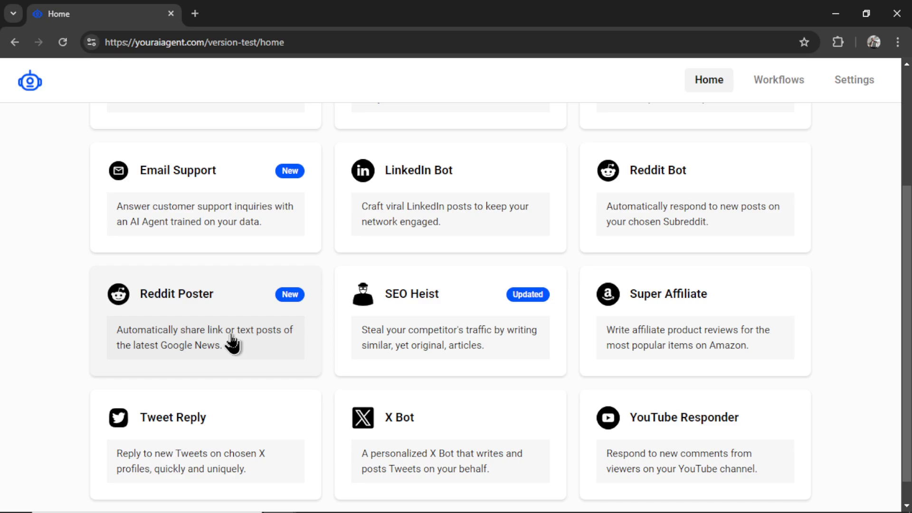